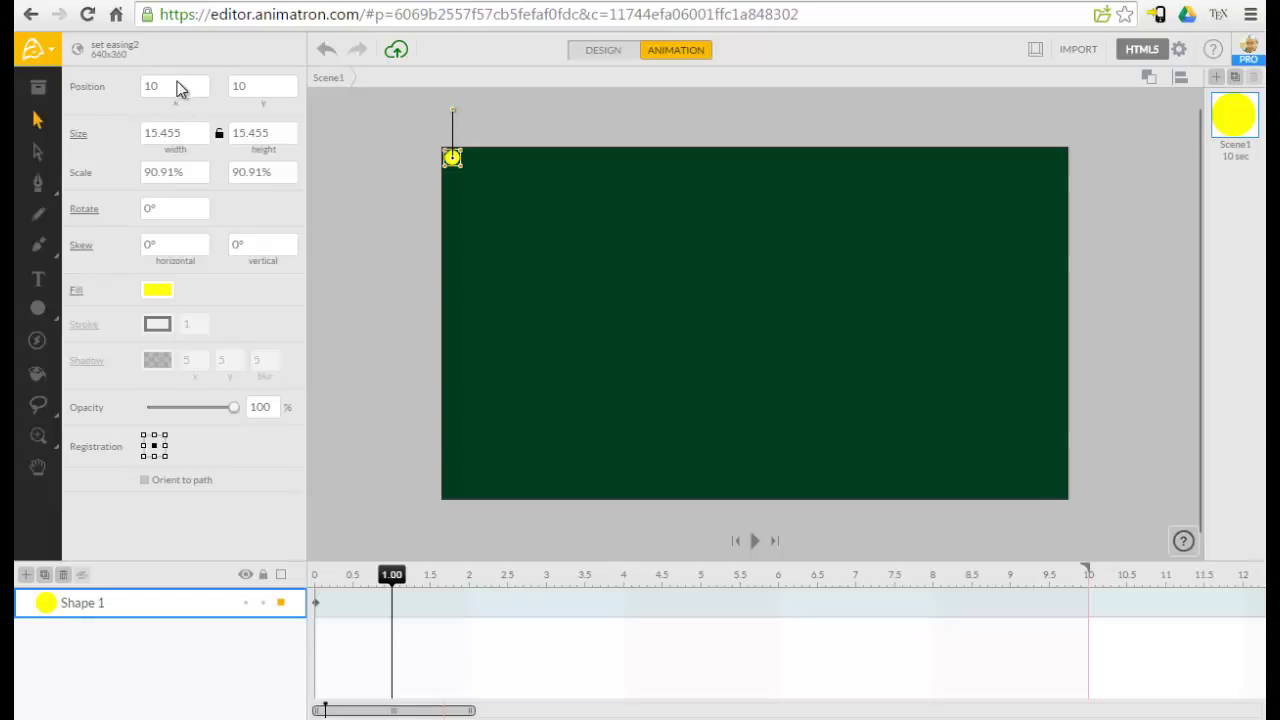
Step: Set the yellow circle's Y position to 350 at 1 second and apply Sine easing, in and out, to the movement
click(259, 86)
key(Return)
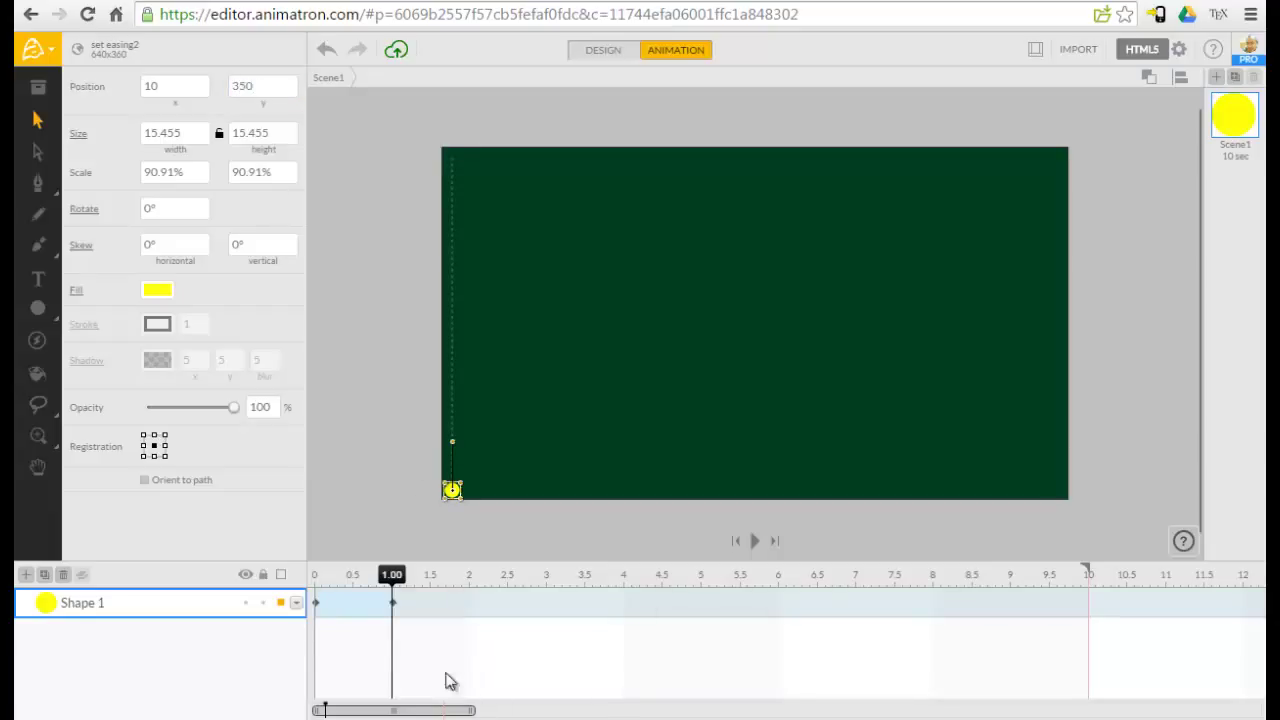
click(299, 601)
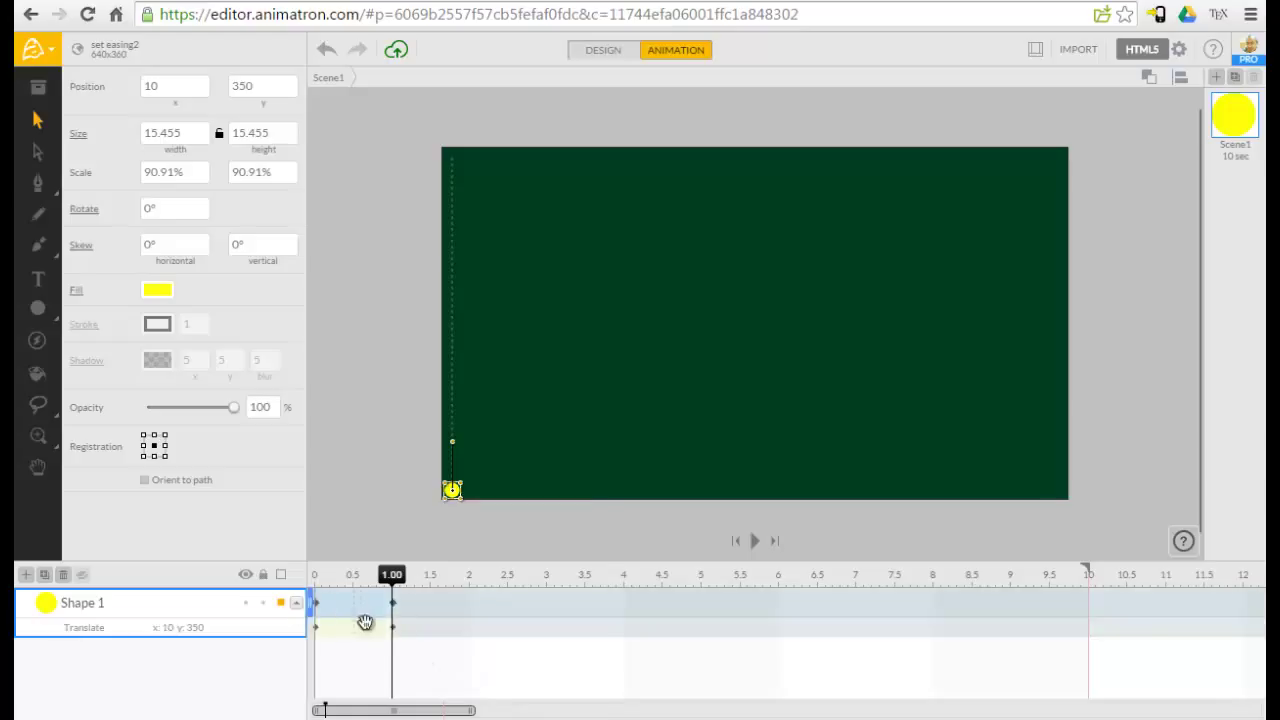
right_click(363, 624)
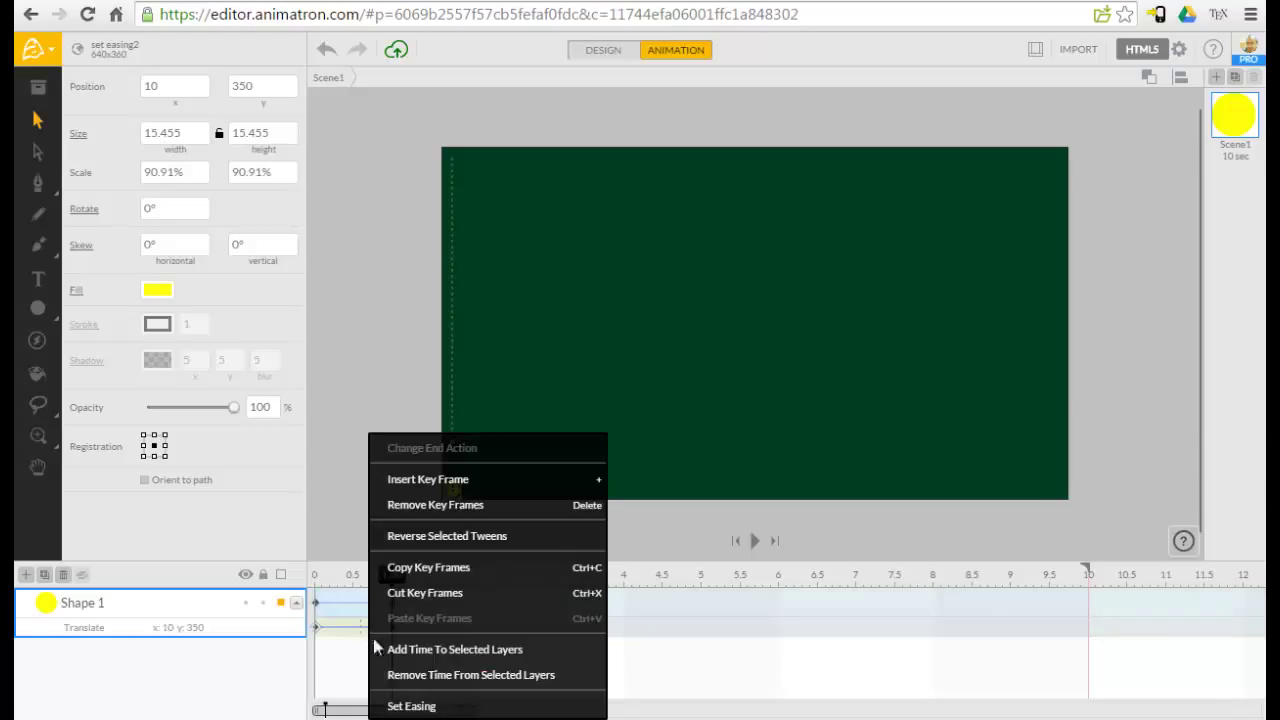
click(435, 708)
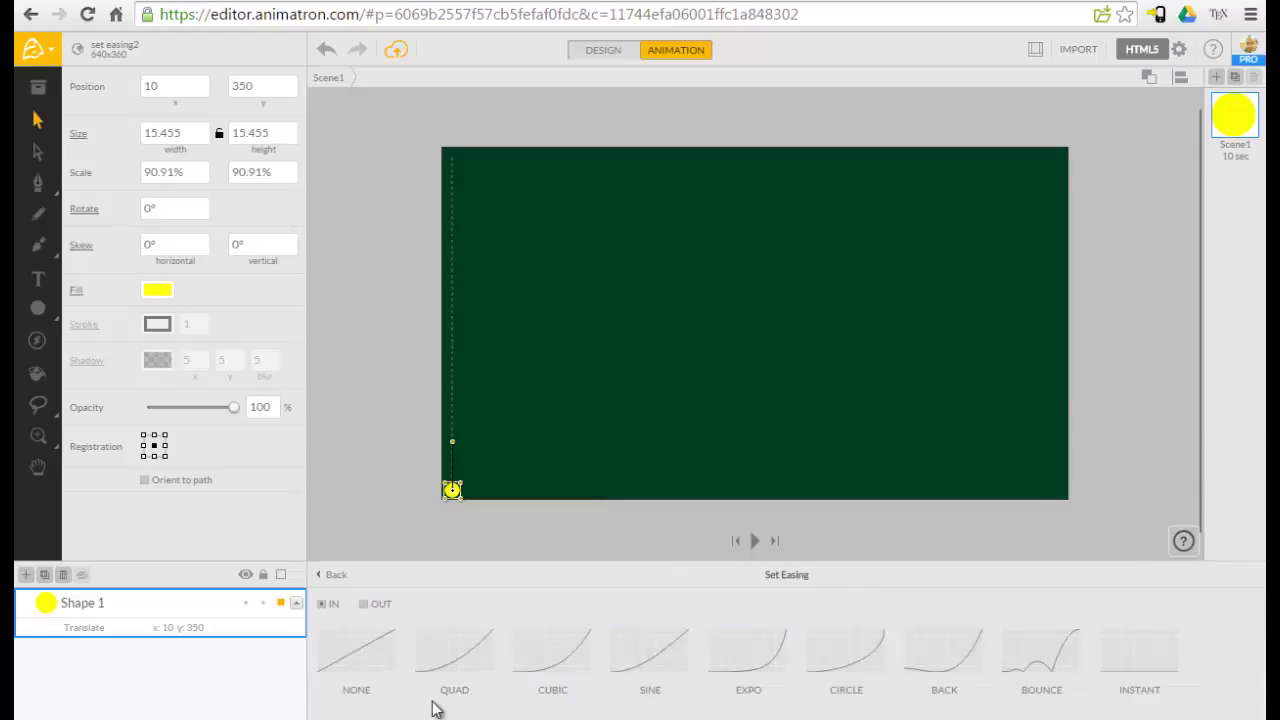
click(668, 653)
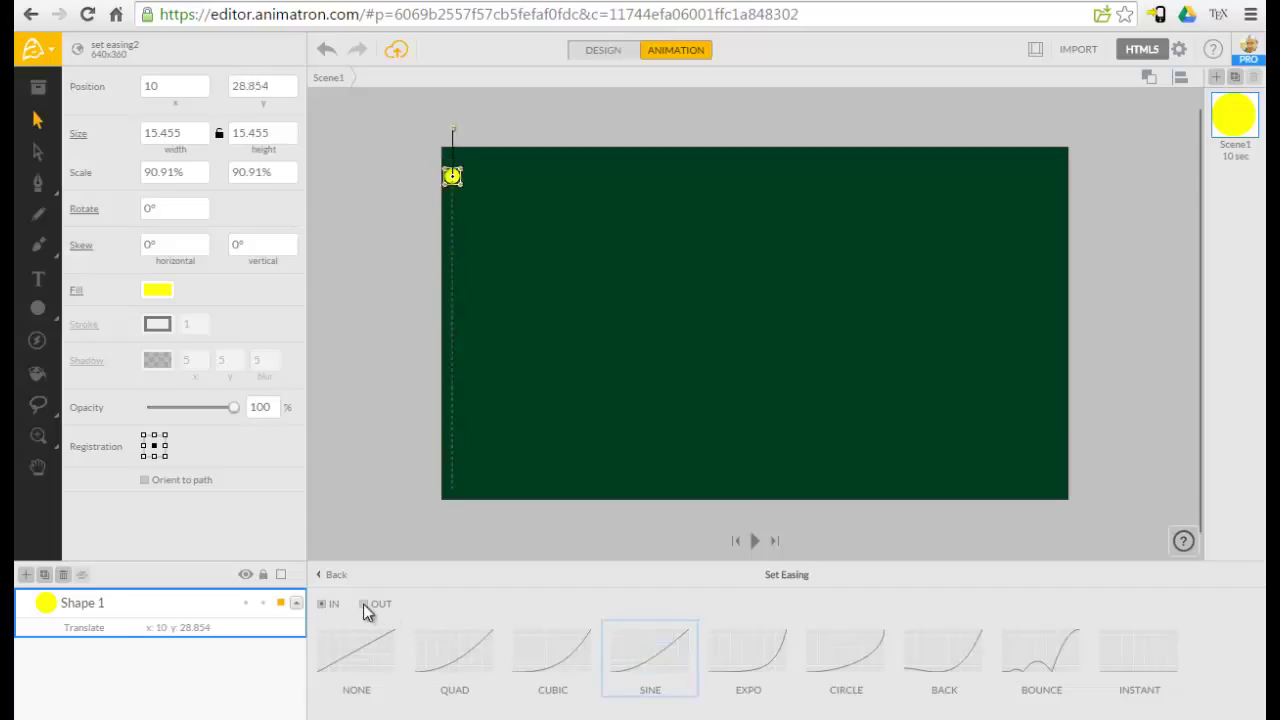
click(329, 576)
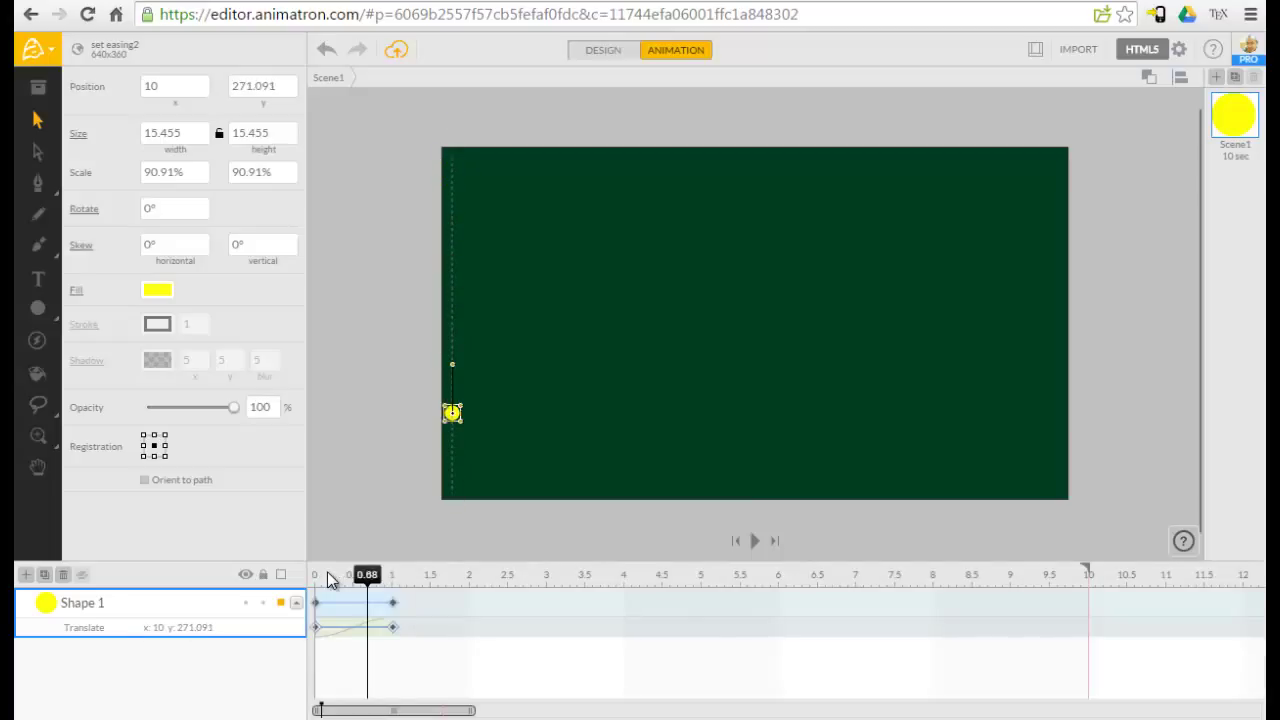
Step: Set the end action of the circle's up-and-down animation to Reverse and group the animated circle
right_click(392, 600)
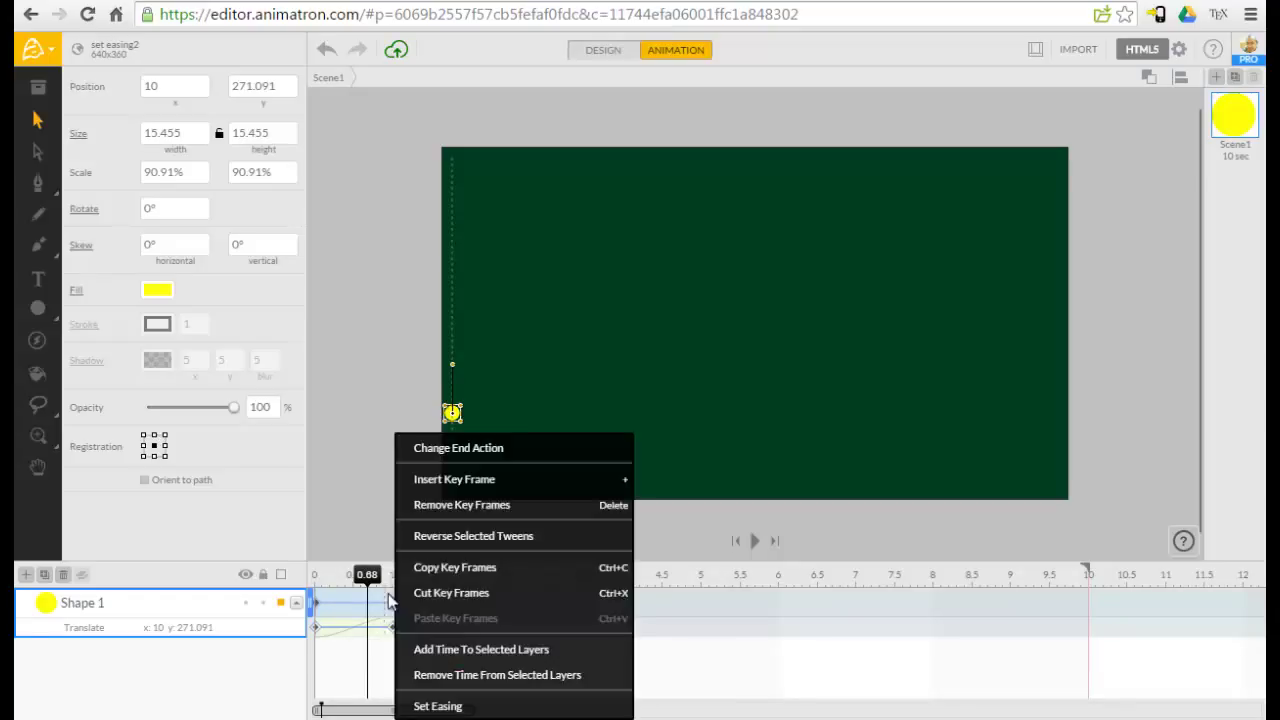
click(433, 450)
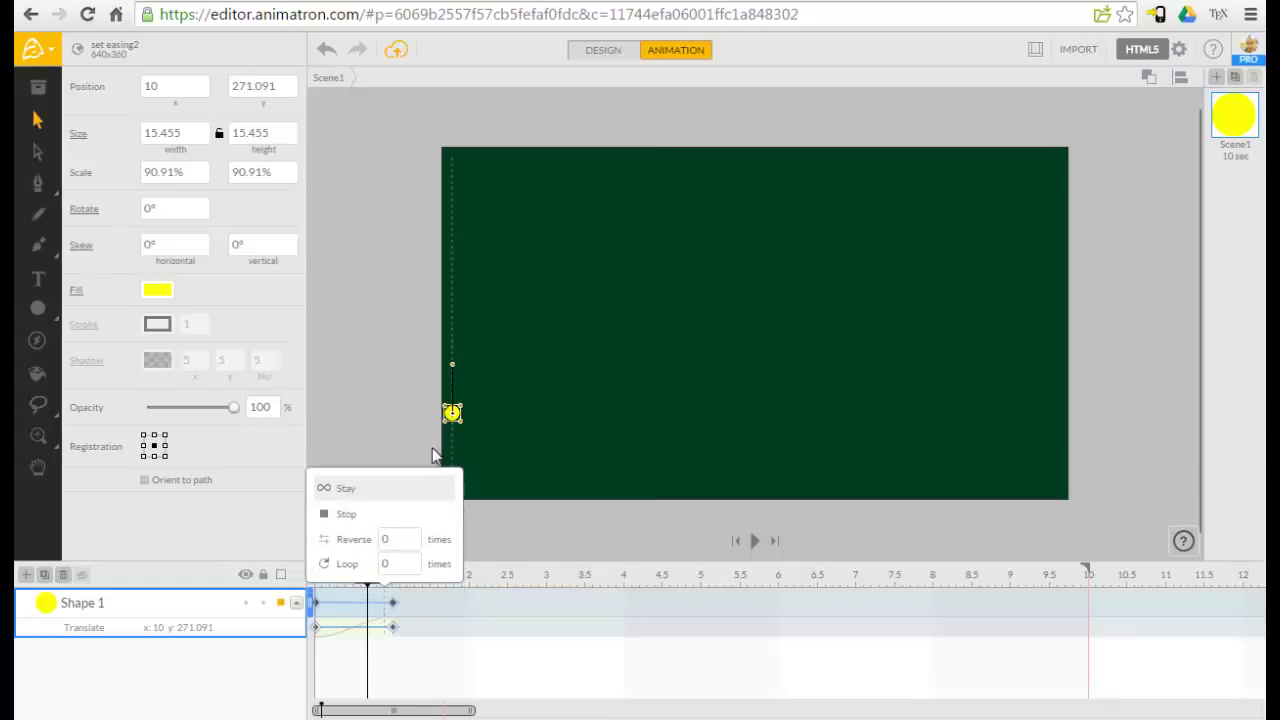
click(348, 541)
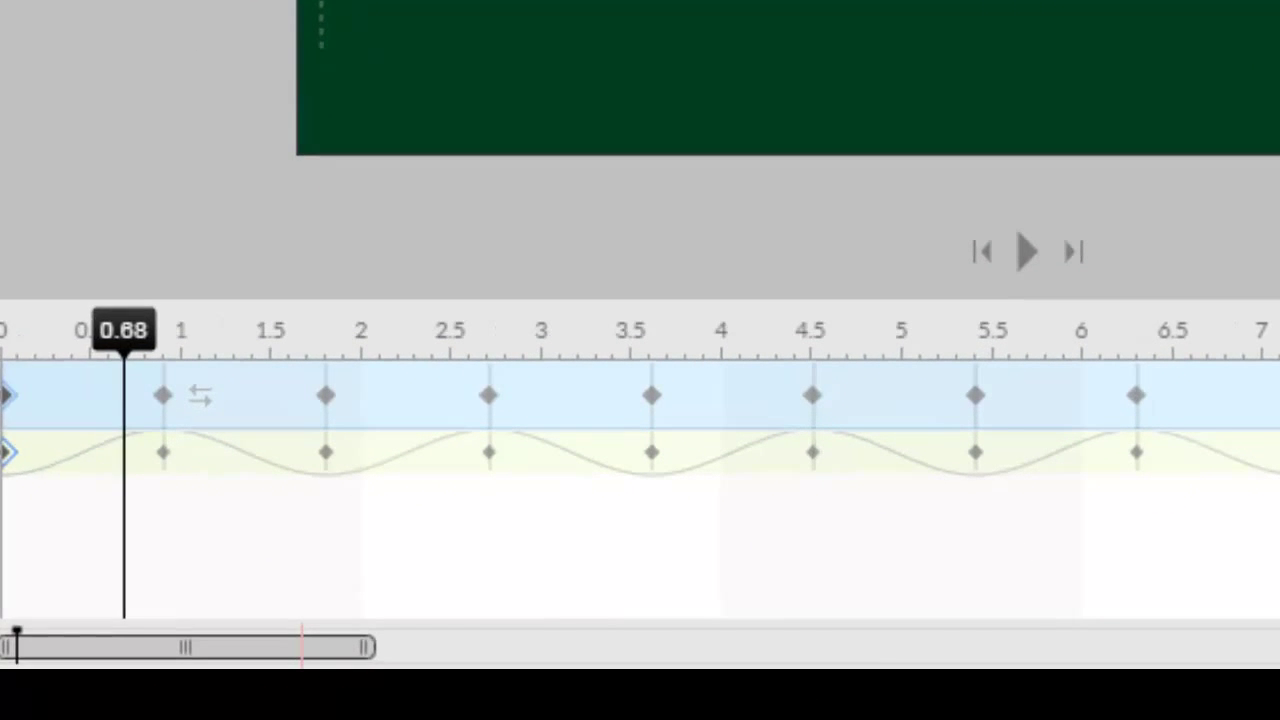
right_click(5, 395)
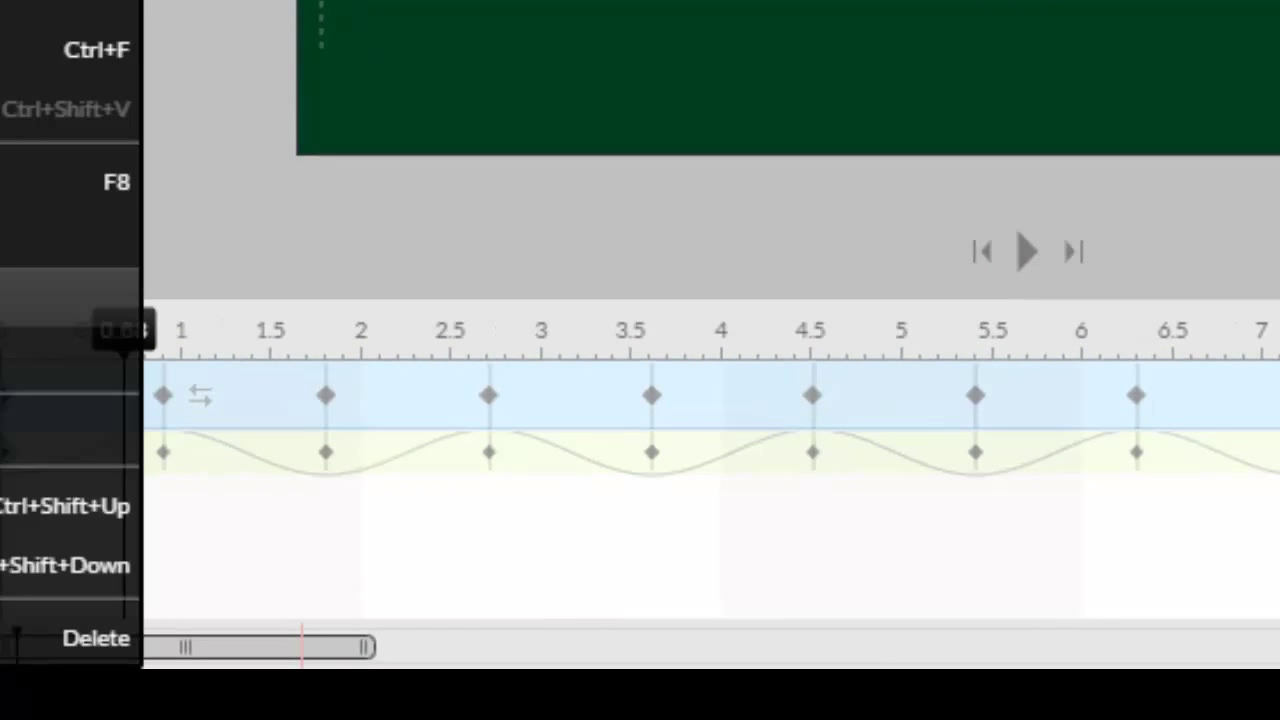
click(60, 181)
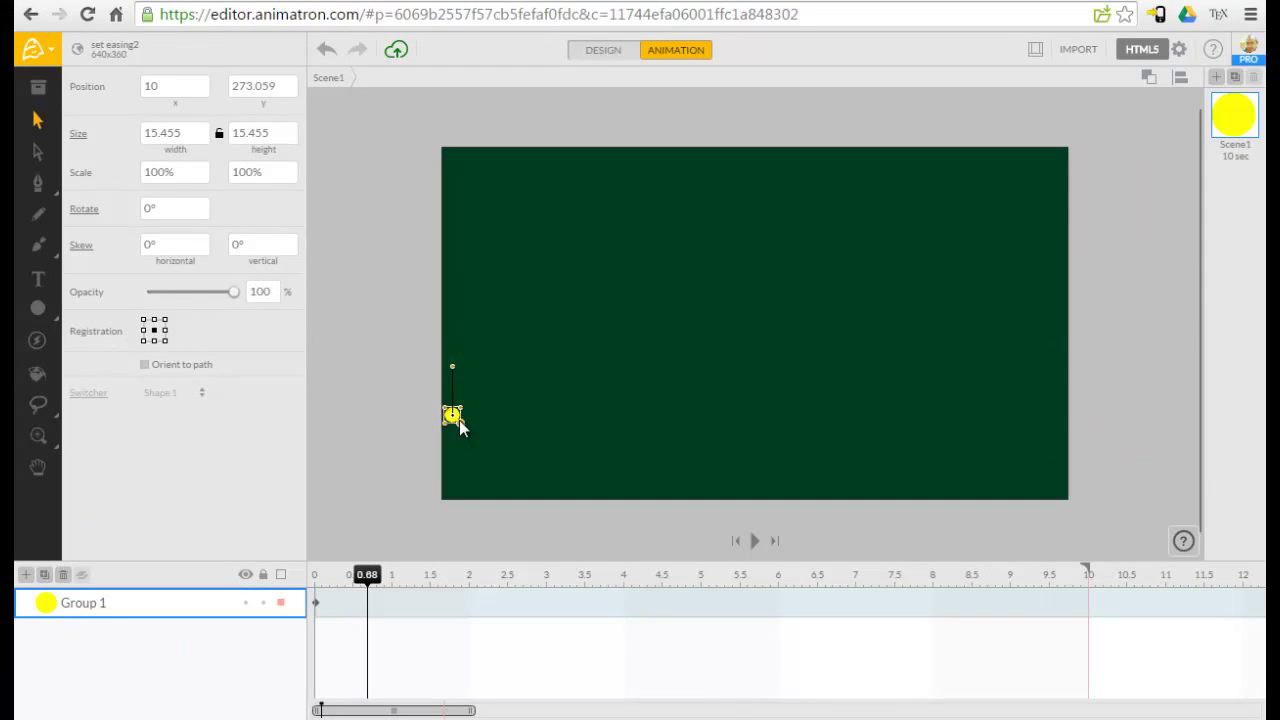
Step: Play the grouped circle's animation from the beginning, stop it, and rewind to the start
click(735, 543)
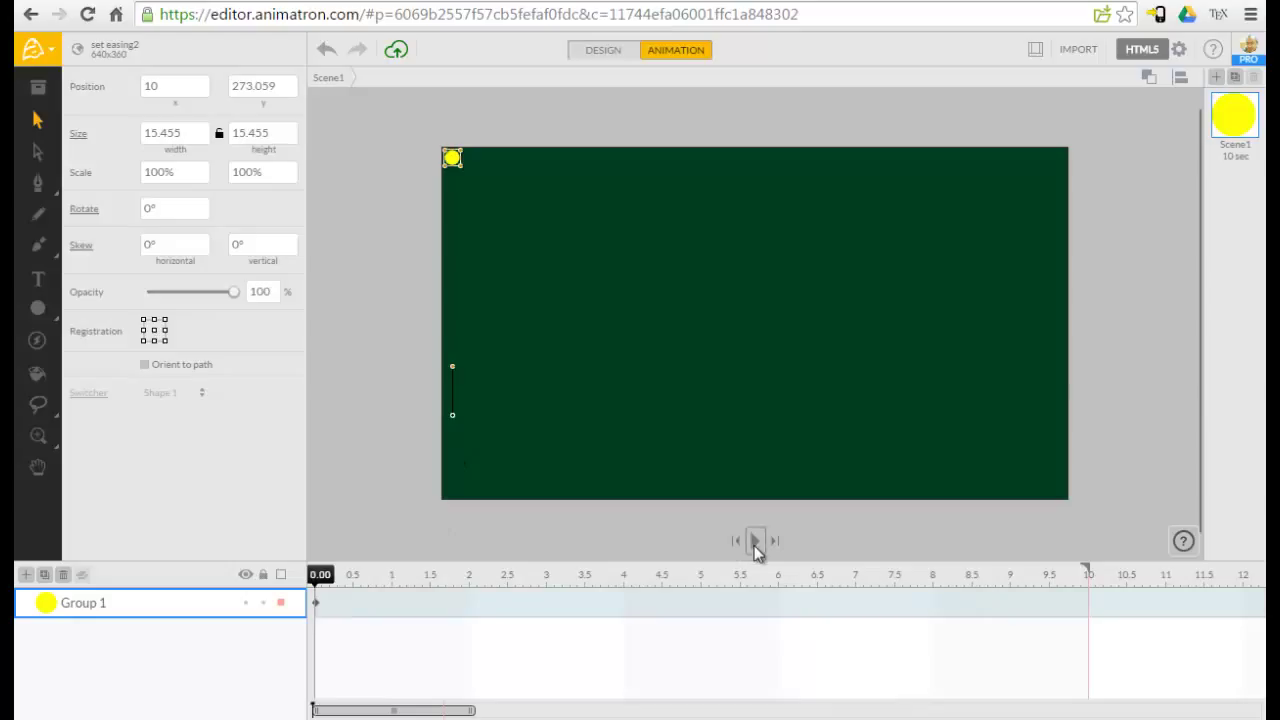
click(755, 545)
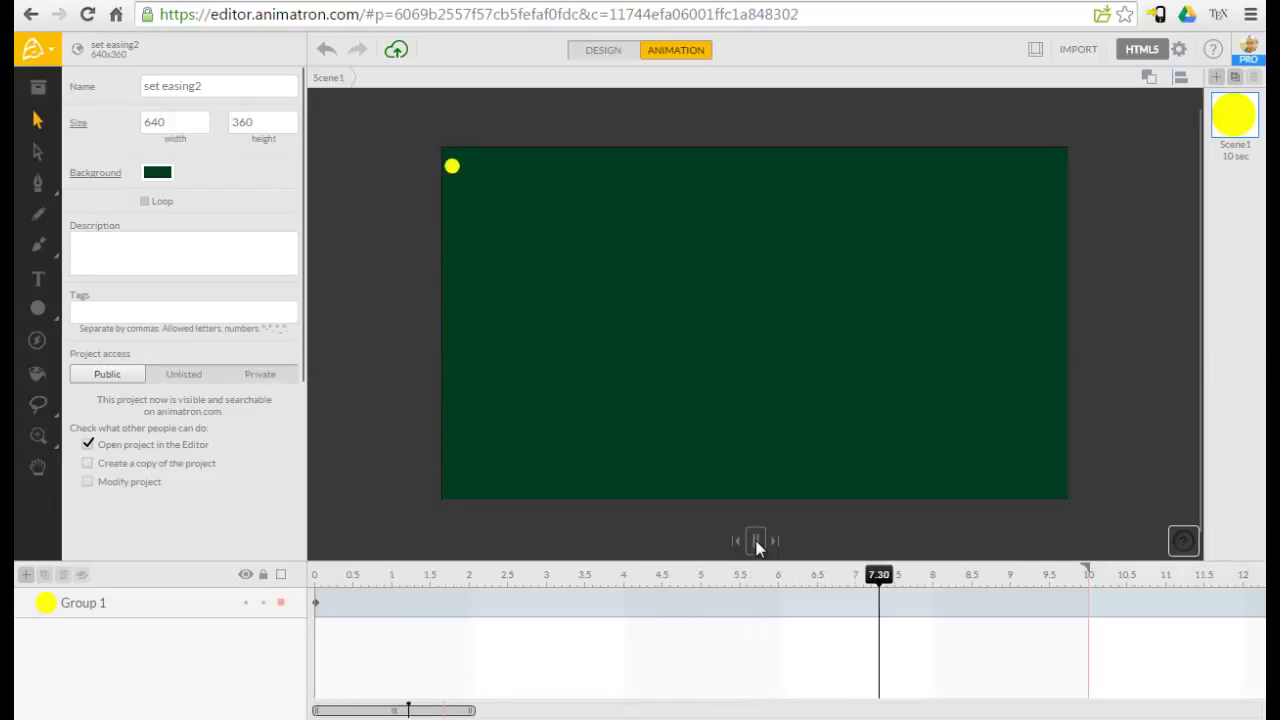
click(756, 542)
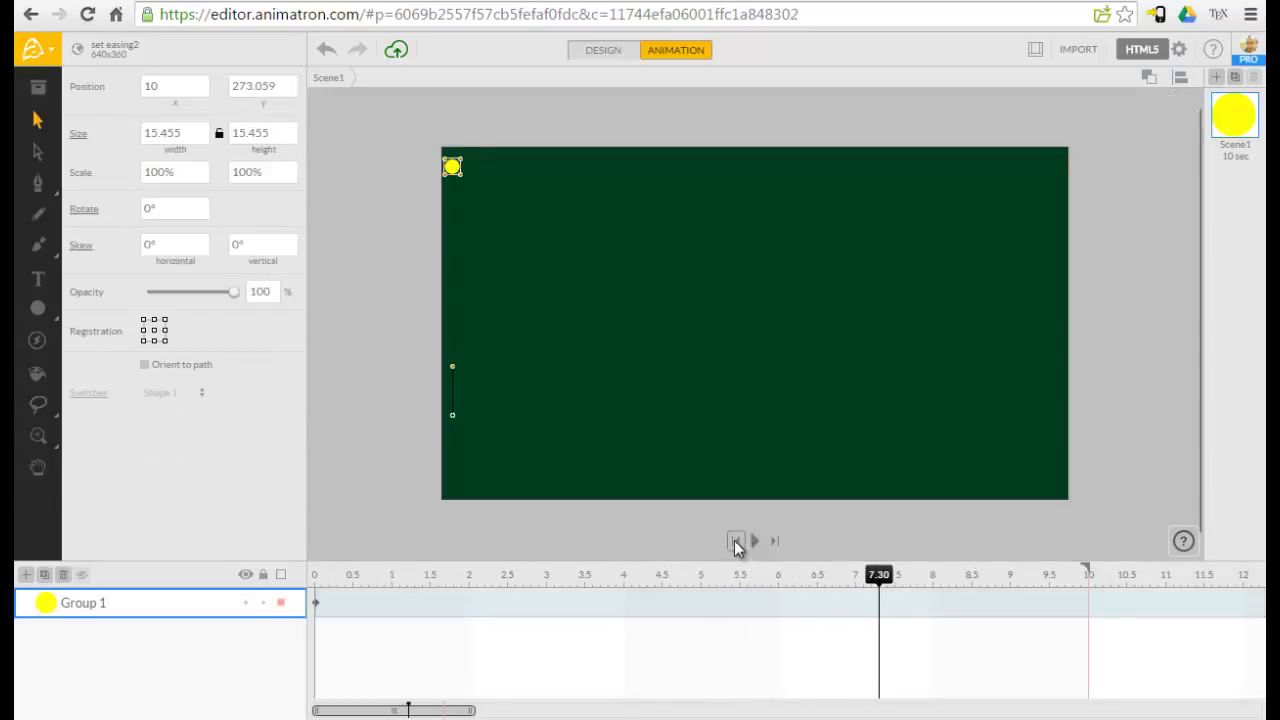
click(736, 542)
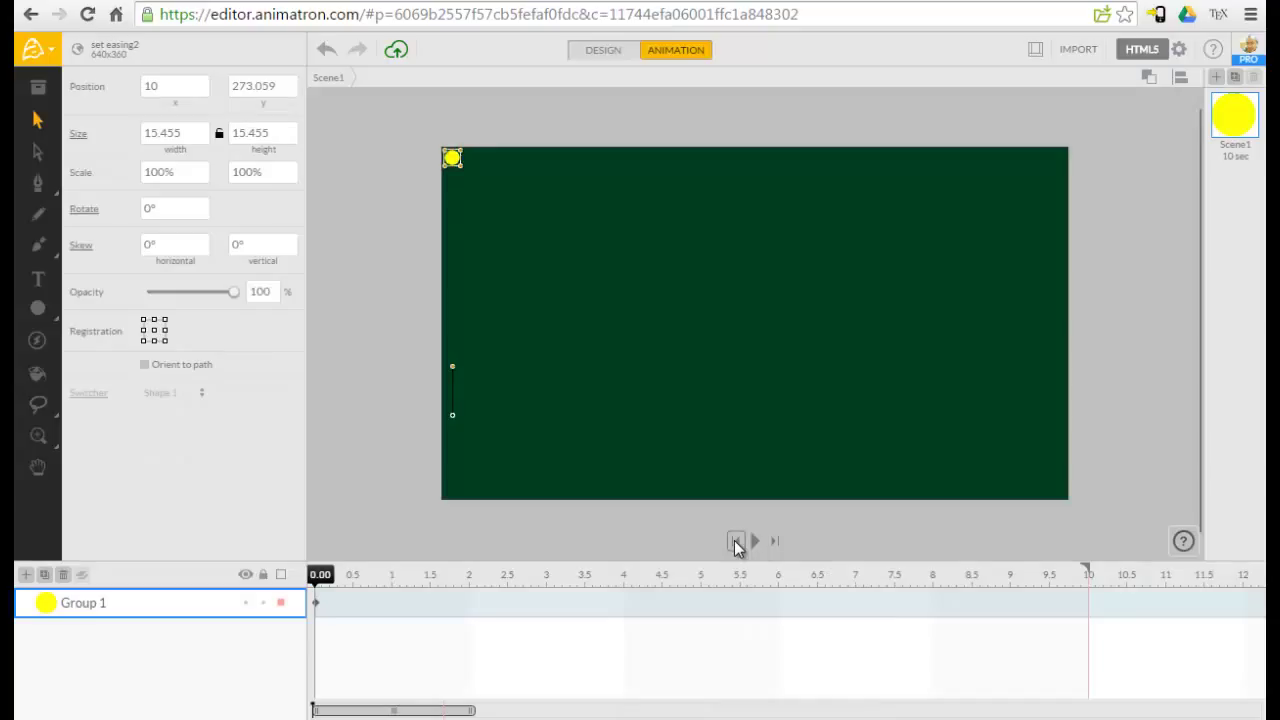
Step: Set the group's X position to 650 at the 10-second mark and play the animation from the start
click(1089, 586)
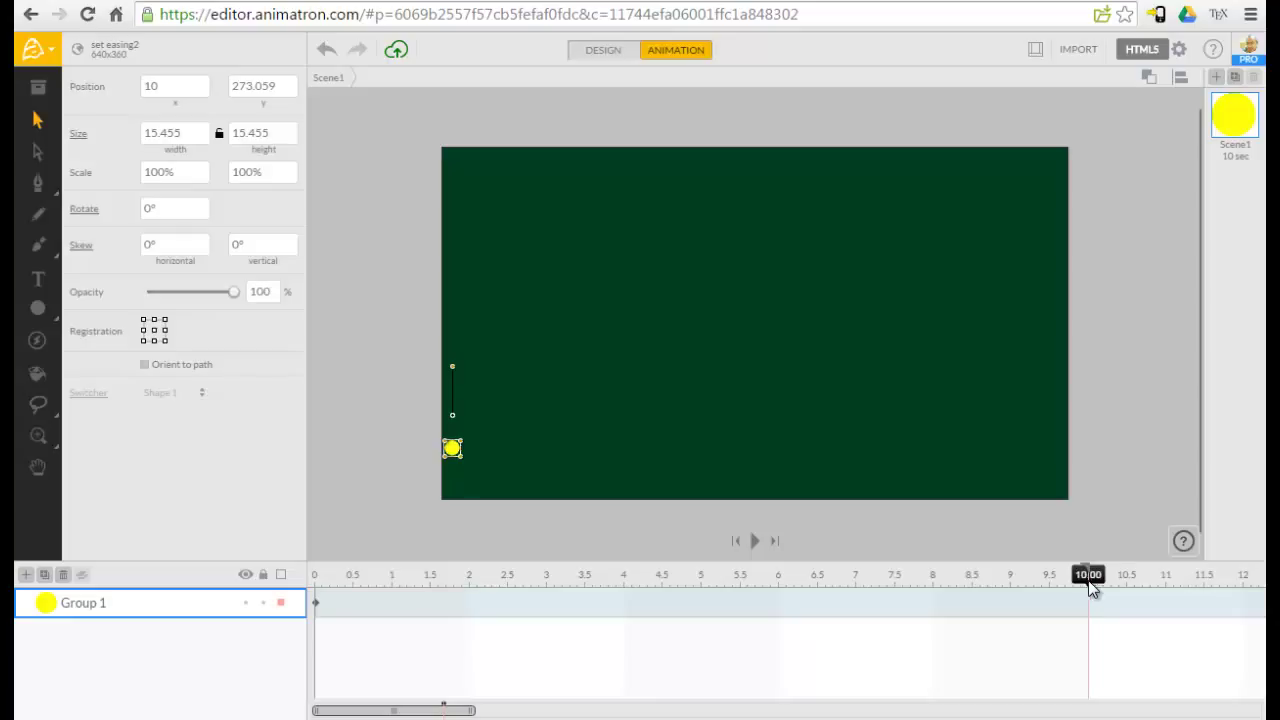
click(174, 88)
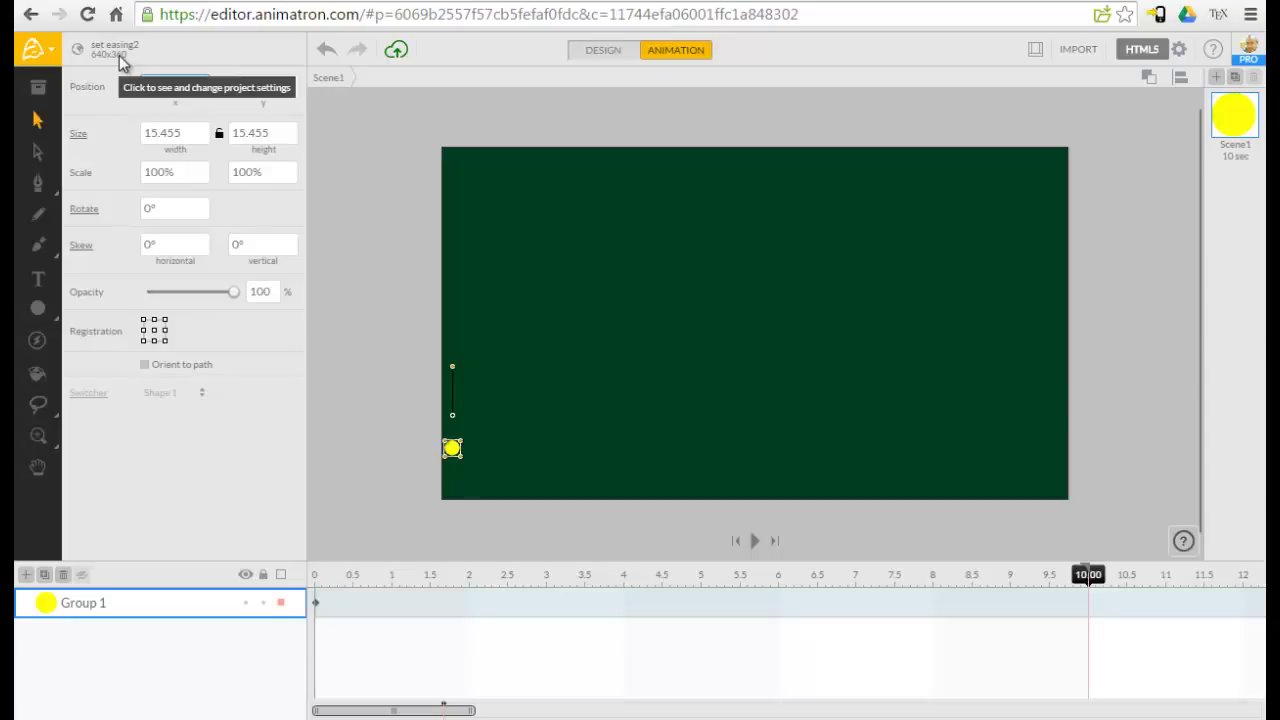
key(Return)
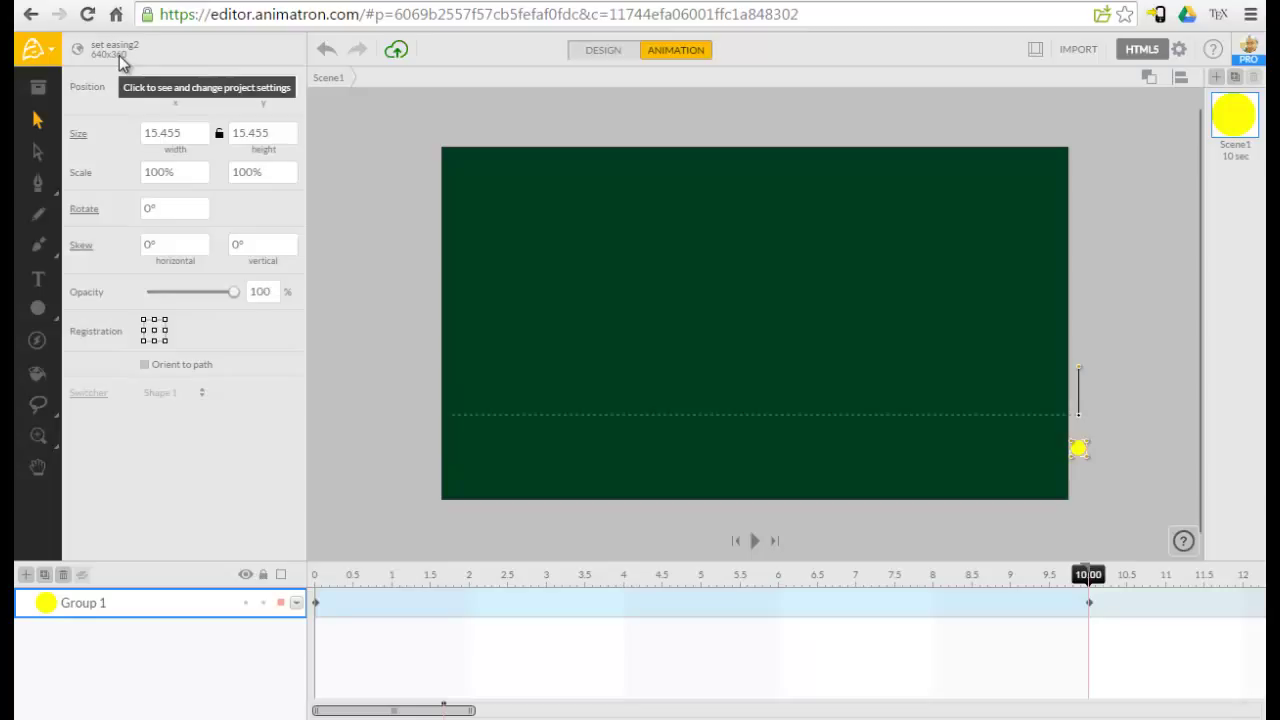
click(738, 542)
click(754, 541)
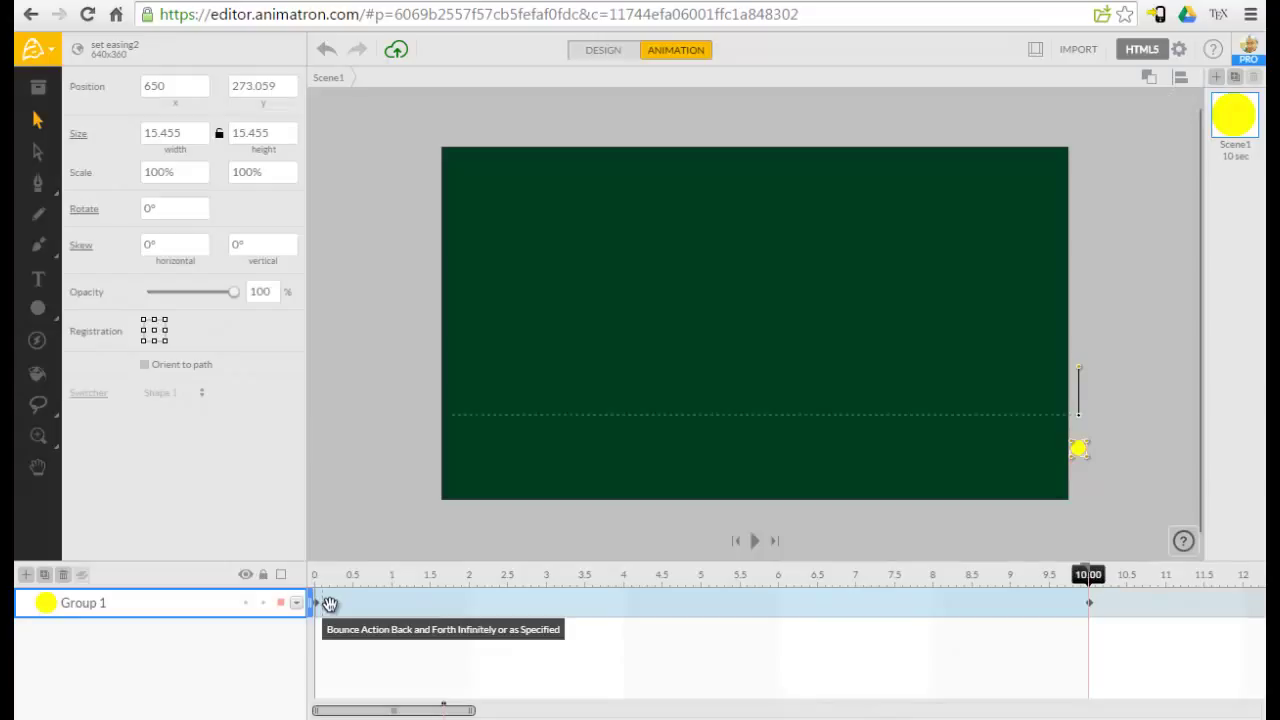
Step: Copy the moving circle group and paste it in place at 0.1 second
right_click(1082, 447)
click(1123, 320)
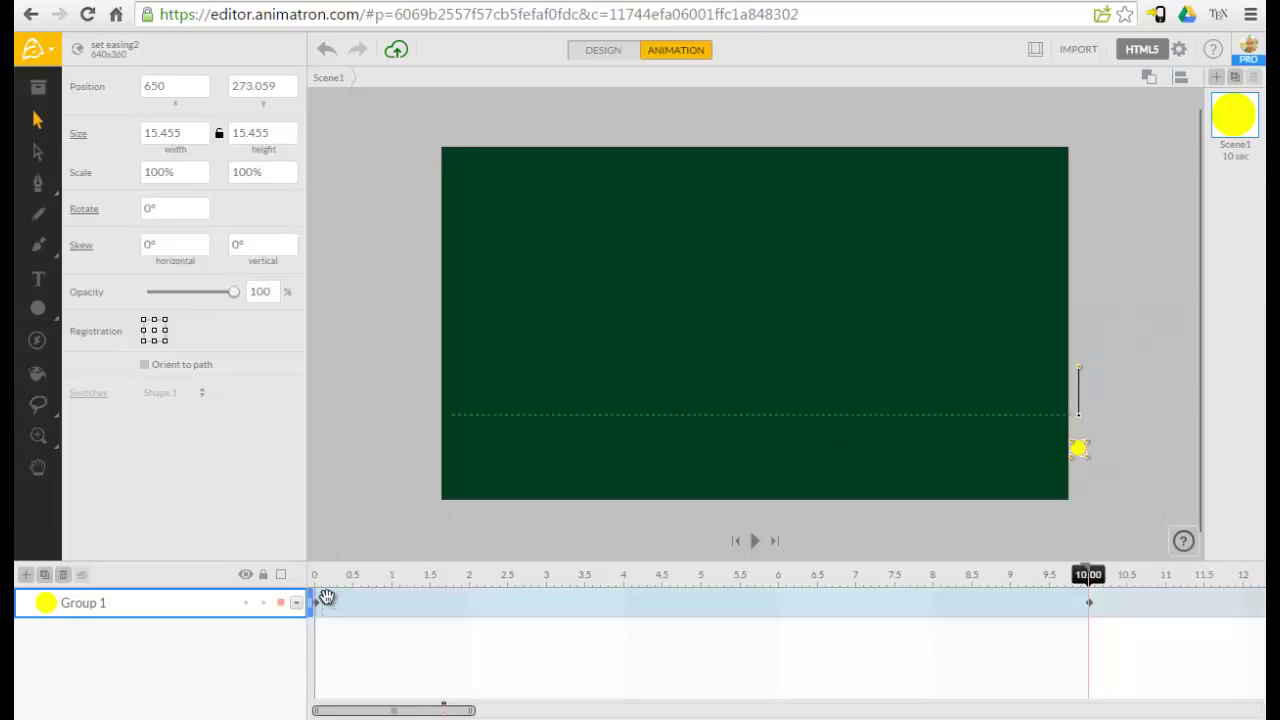
mouse_move(326, 597)
mouse_down()
mouse_move(315, 591)
mouse_move(326, 590)
mouse_up()
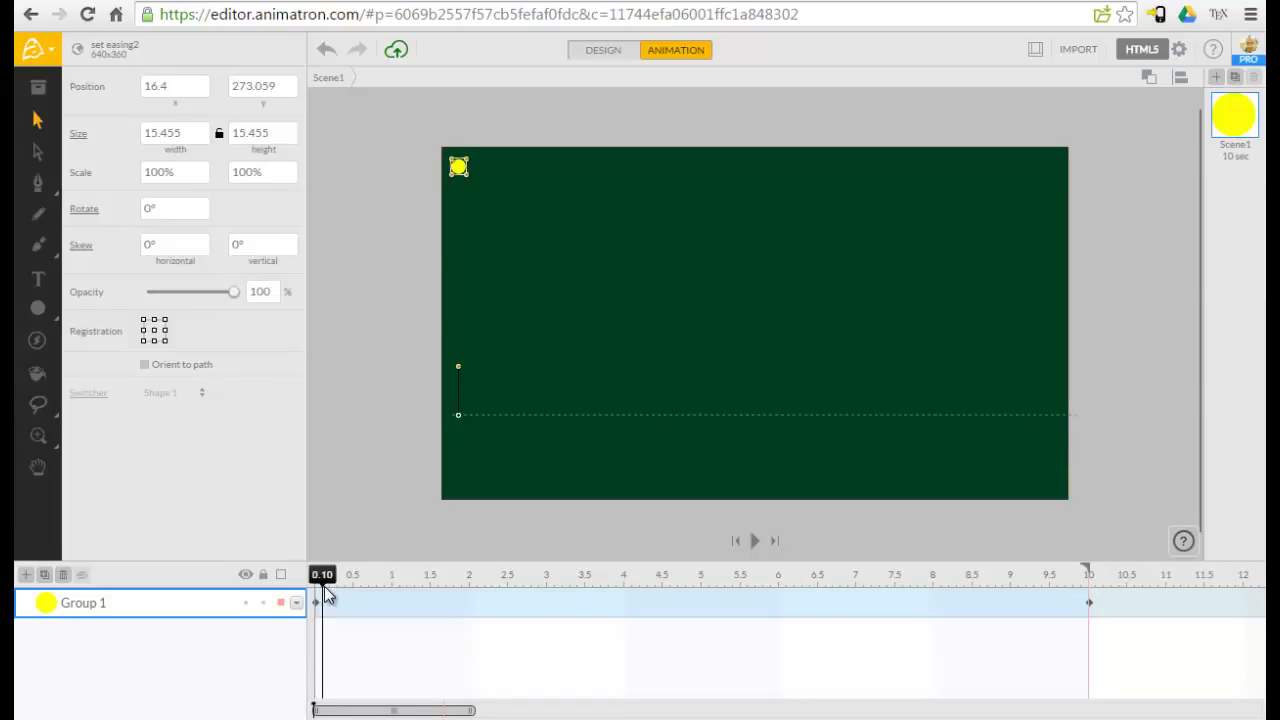
right_click(566, 347)
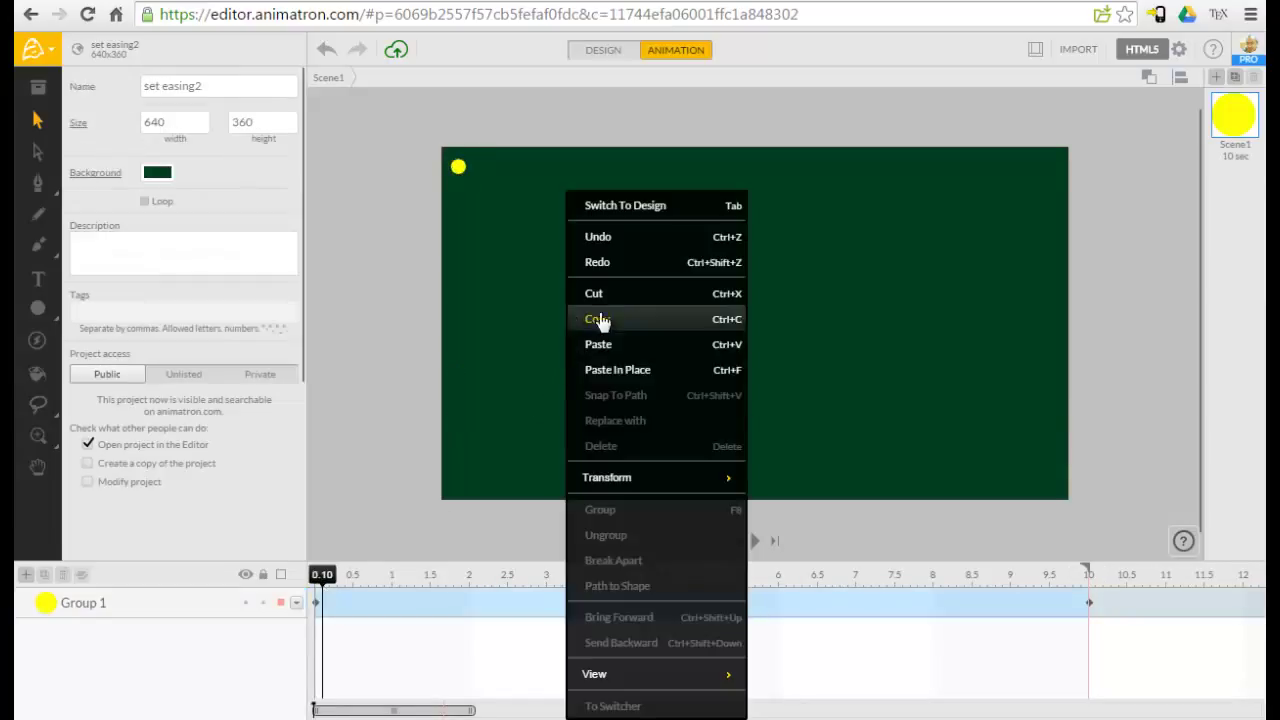
click(636, 373)
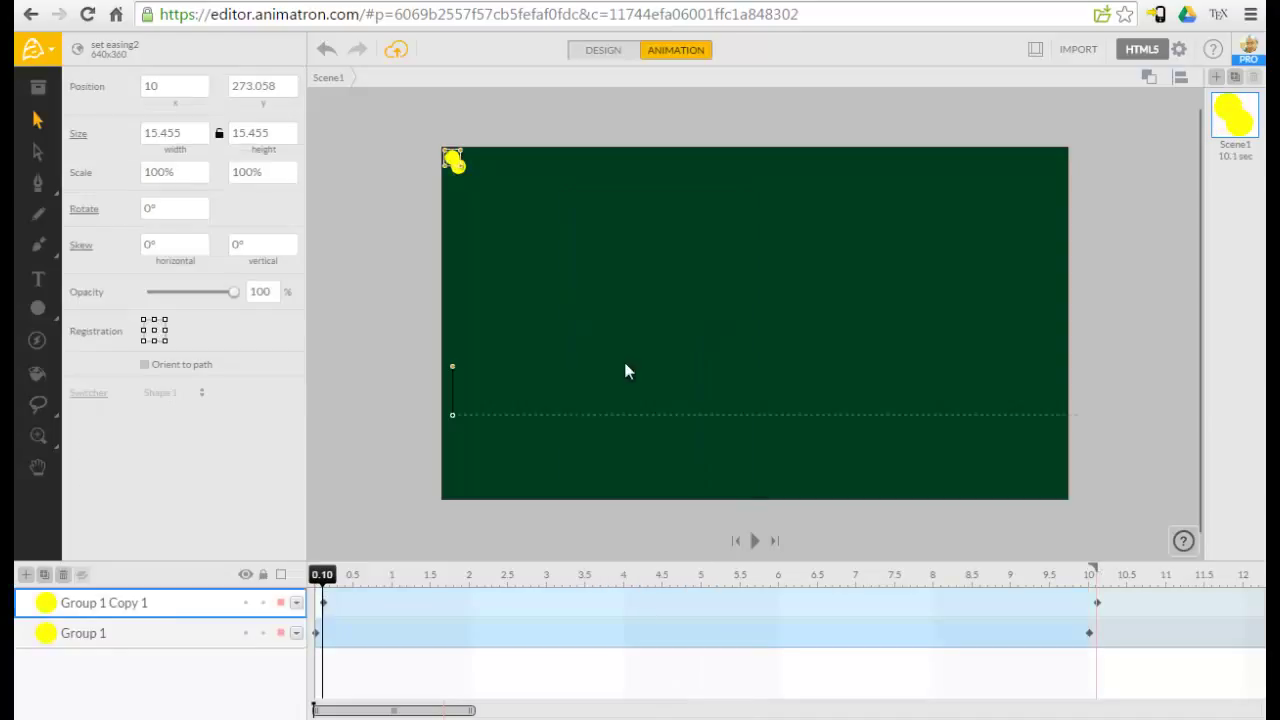
Step: Paste another copy of the circle group in place at every 0.1 second from 0.2 to 2.0 seconds
click(332, 597)
right_click(512, 340)
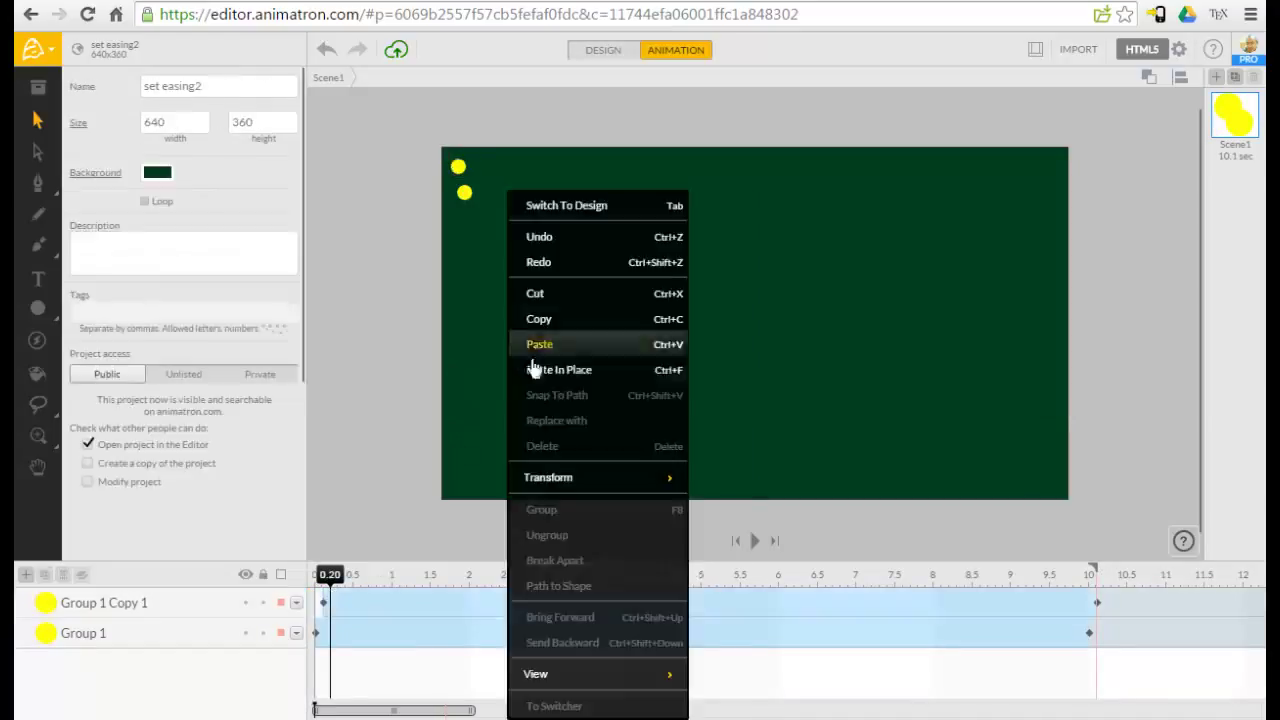
click(531, 368)
click(337, 592)
right_click(537, 346)
click(560, 372)
right_click(520, 352)
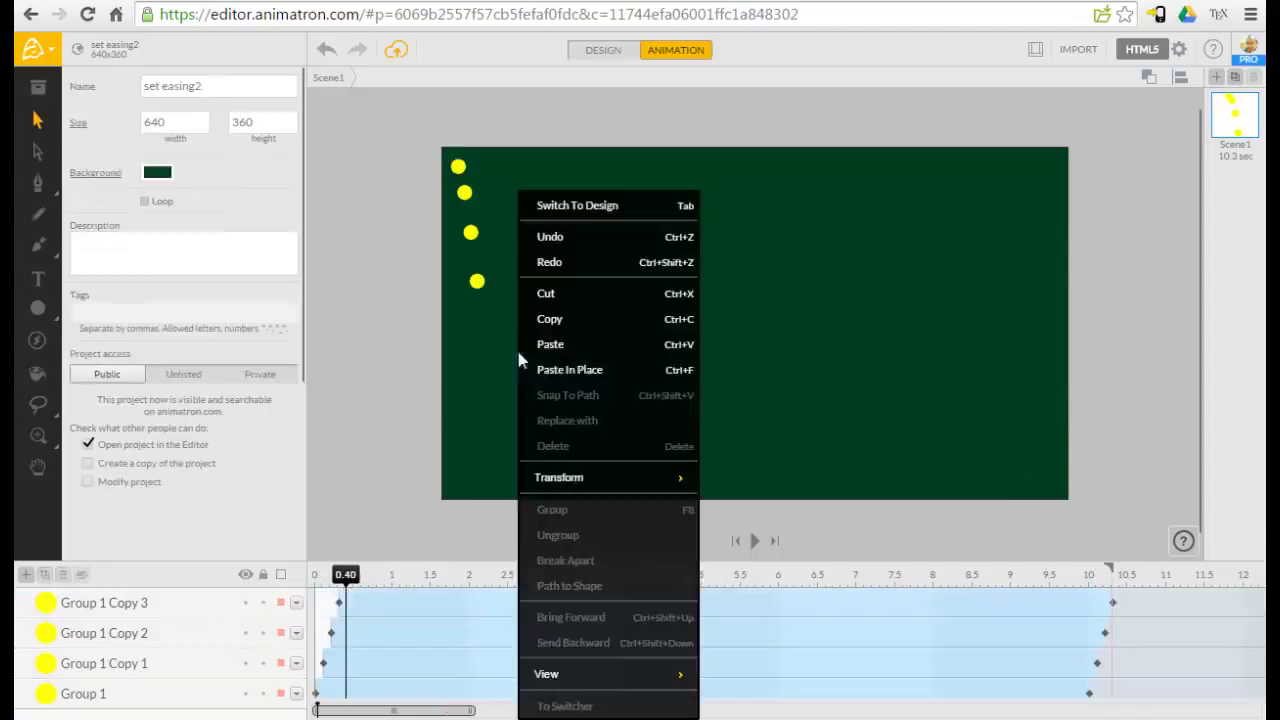
click(571, 371)
click(345, 592)
right_click(522, 352)
click(571, 371)
click(355, 597)
right_click(584, 352)
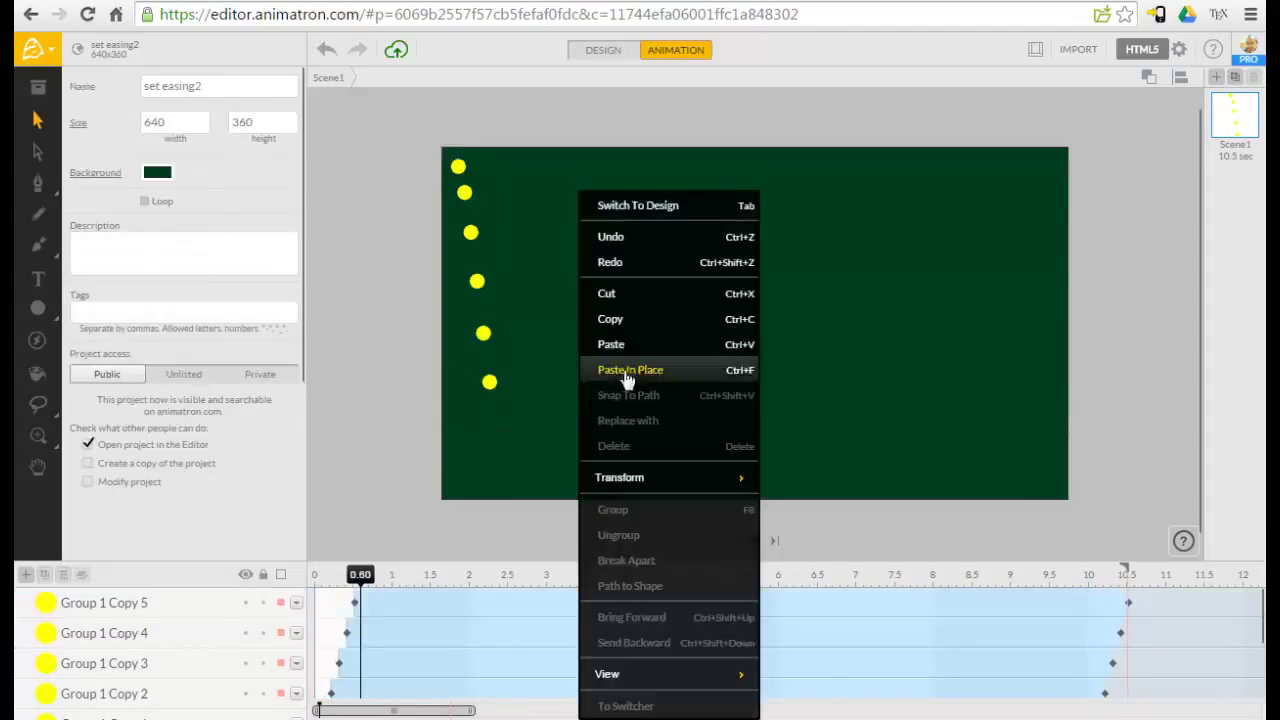
click(600, 371)
click(366, 597)
right_click(640, 352)
click(656, 371)
click(376, 597)
right_click(612, 403)
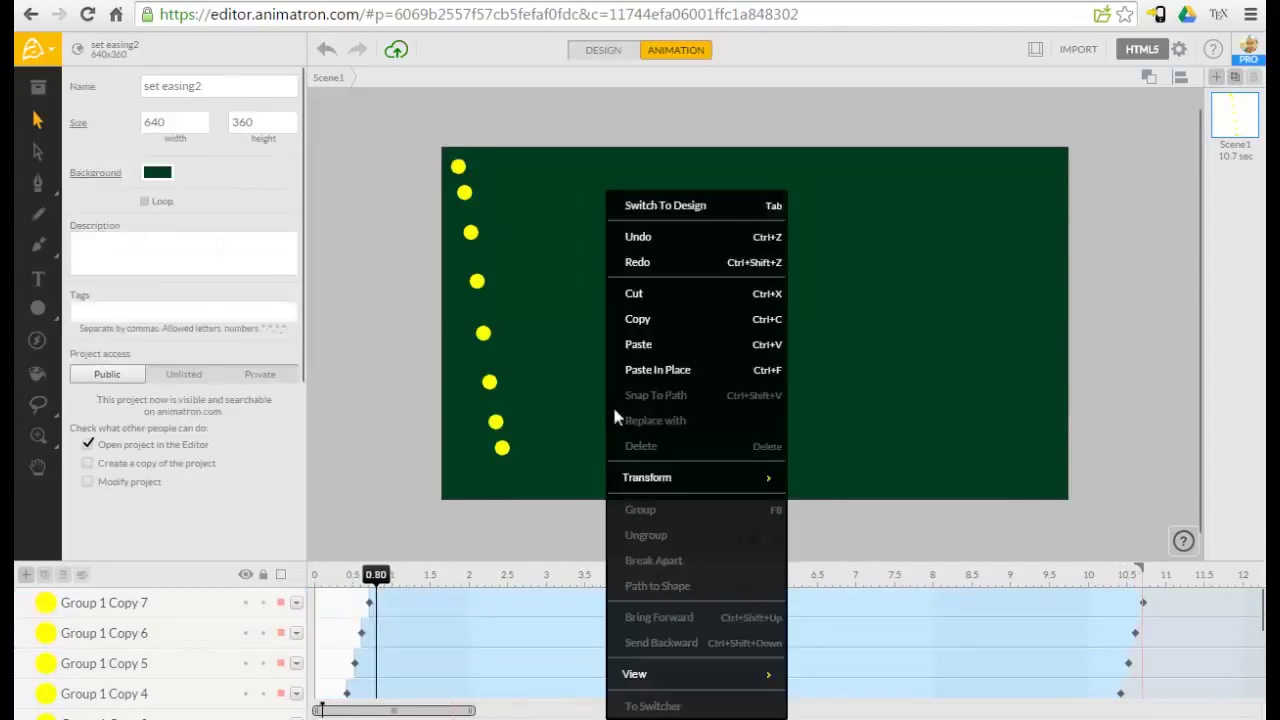
click(640, 370)
click(384, 597)
right_click(608, 397)
click(640, 370)
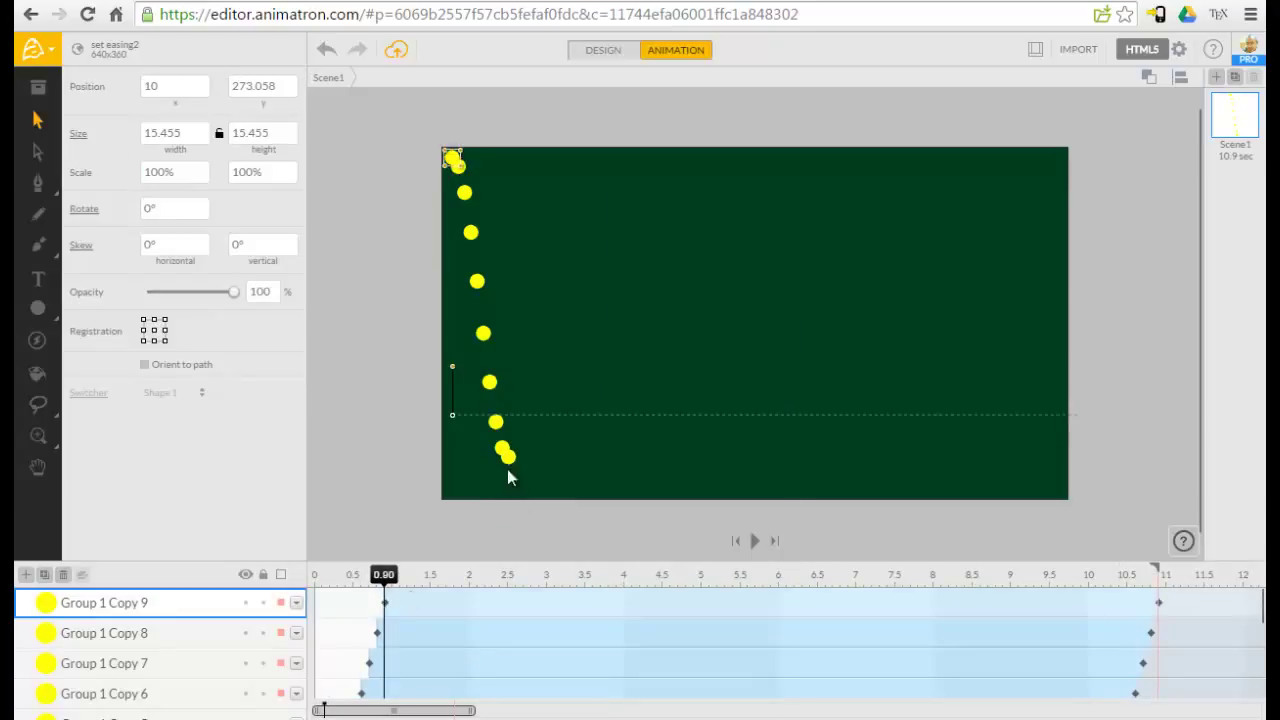
click(392, 597)
right_click(608, 401)
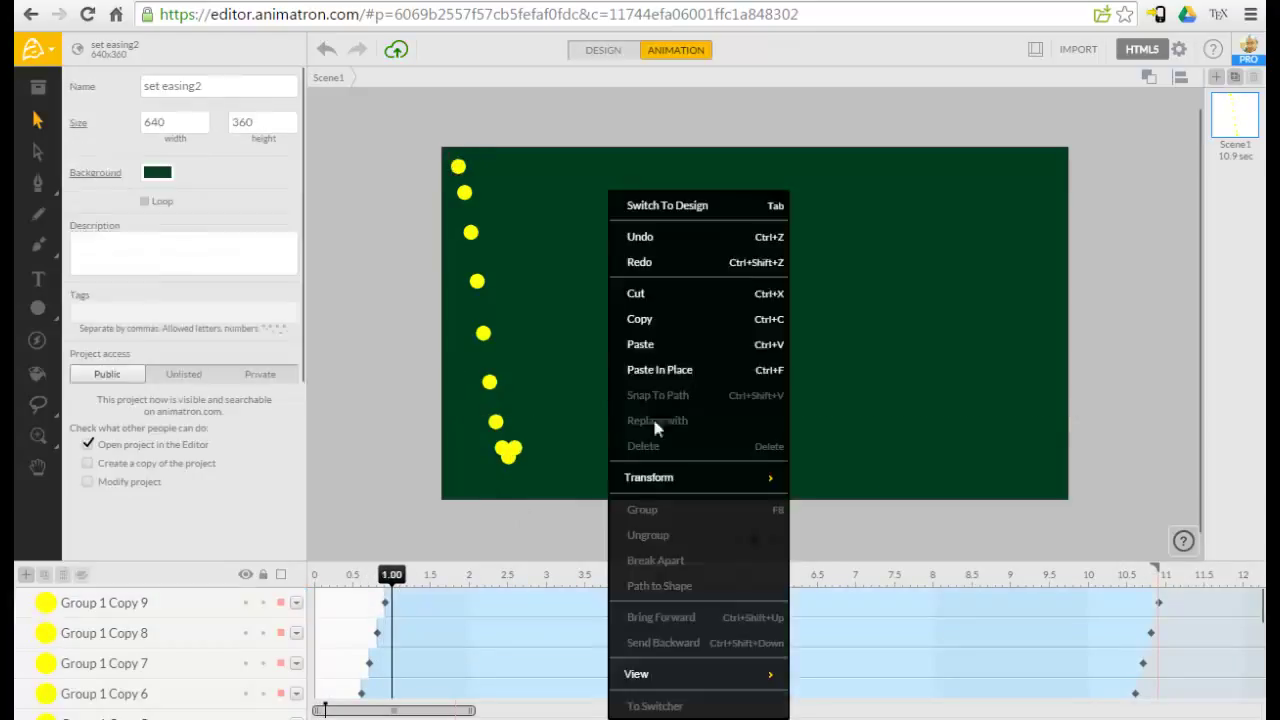
click(640, 370)
click(401, 597)
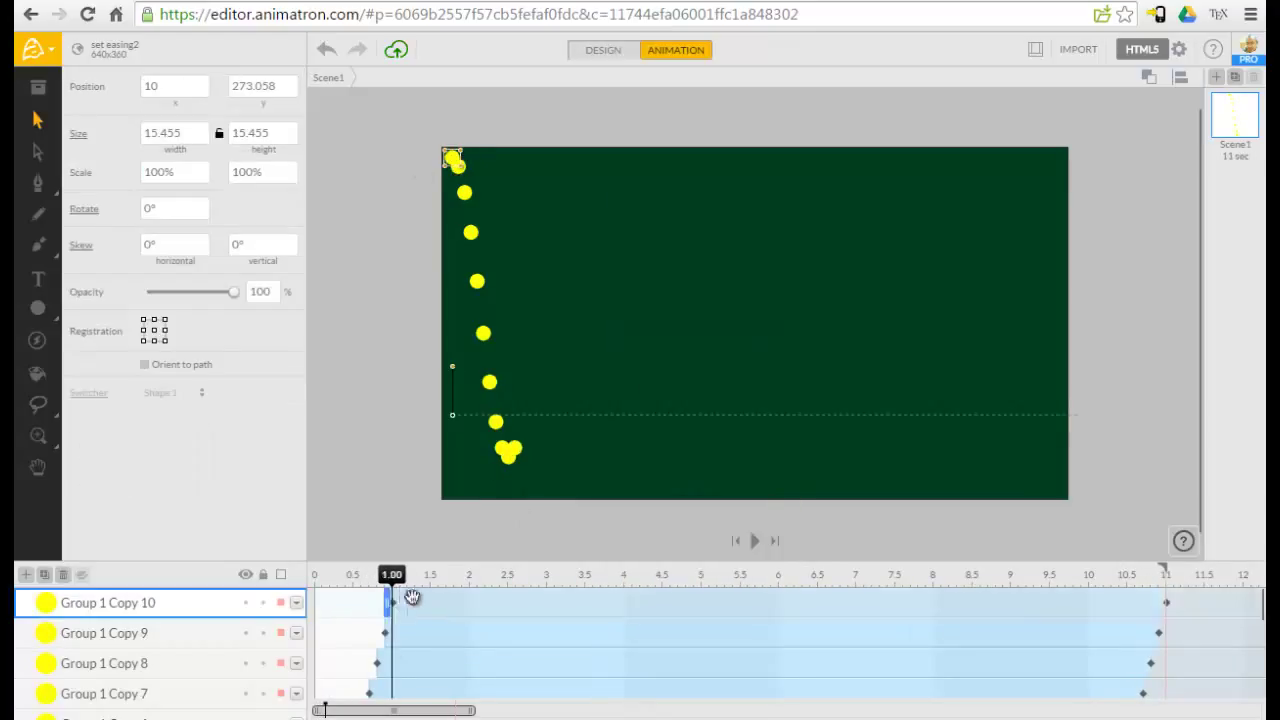
click(407, 597)
right_click(590, 400)
click(591, 373)
right_click(607, 420)
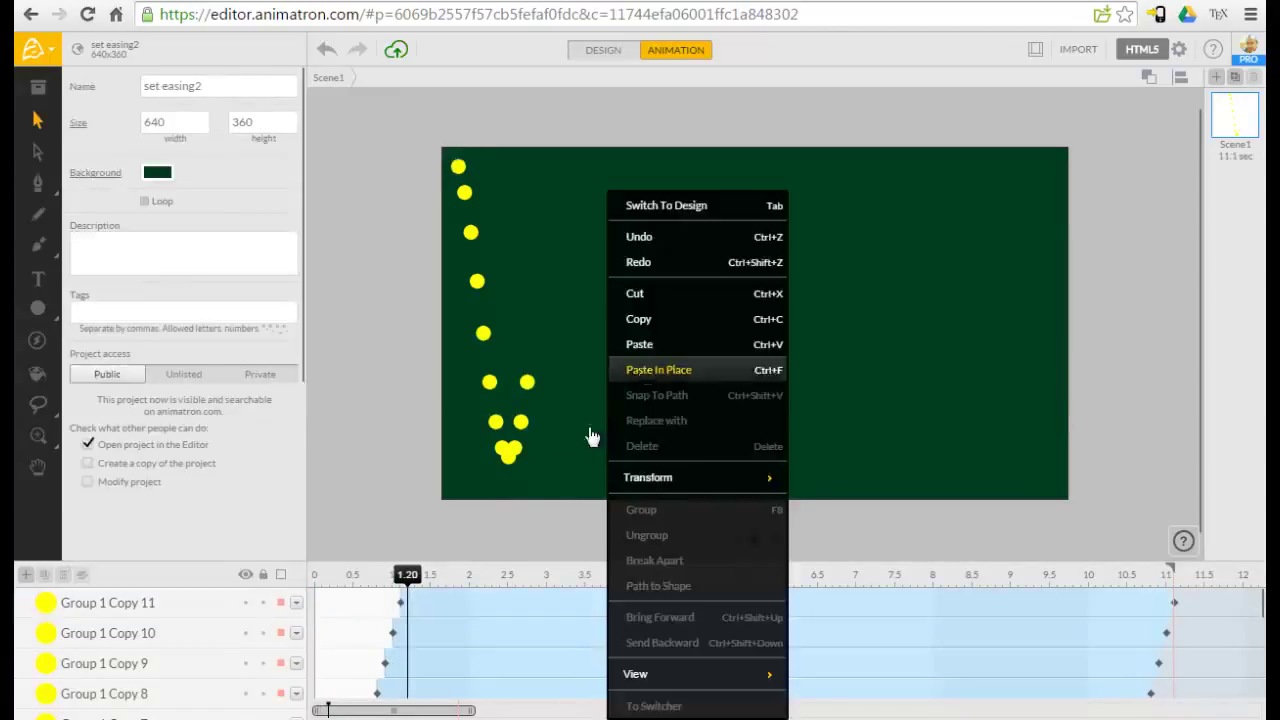
click(650, 369)
right_click(626, 425)
click(670, 369)
click(423, 597)
right_click(630, 400)
click(688, 370)
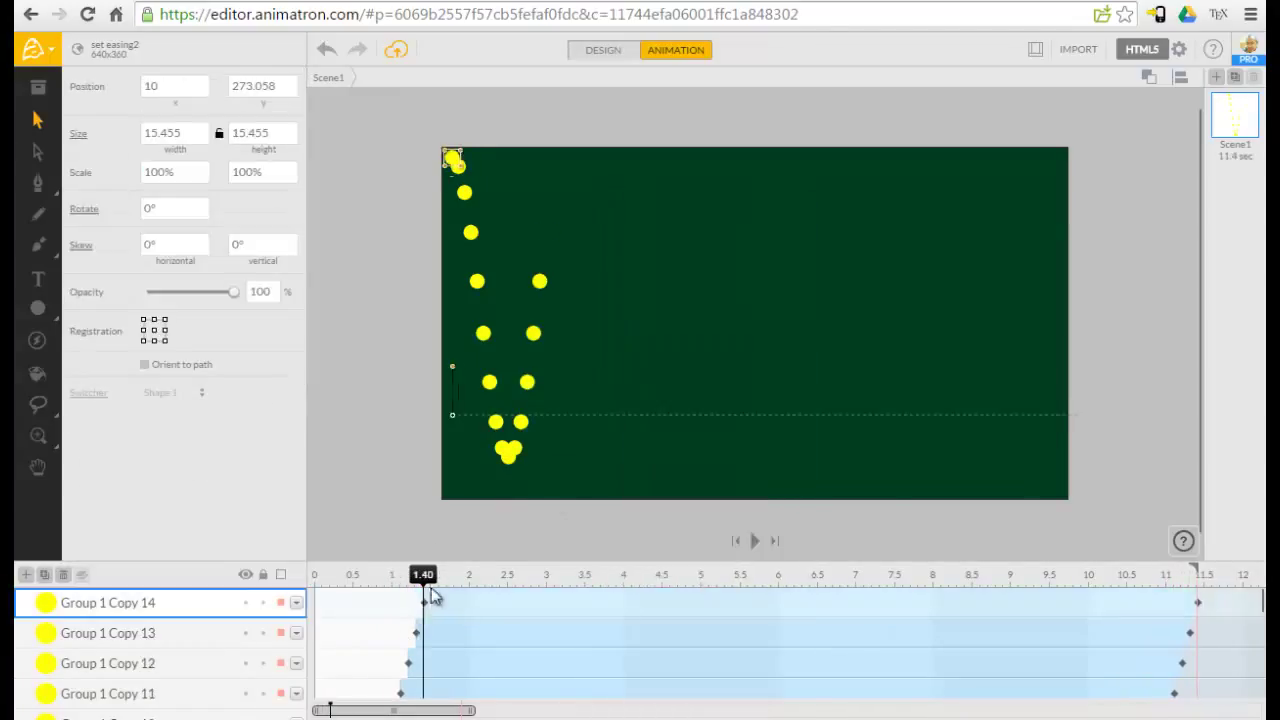
right_click(632, 395)
click(690, 370)
click(438, 575)
right_click(705, 400)
click(760, 370)
click(446, 580)
right_click(634, 400)
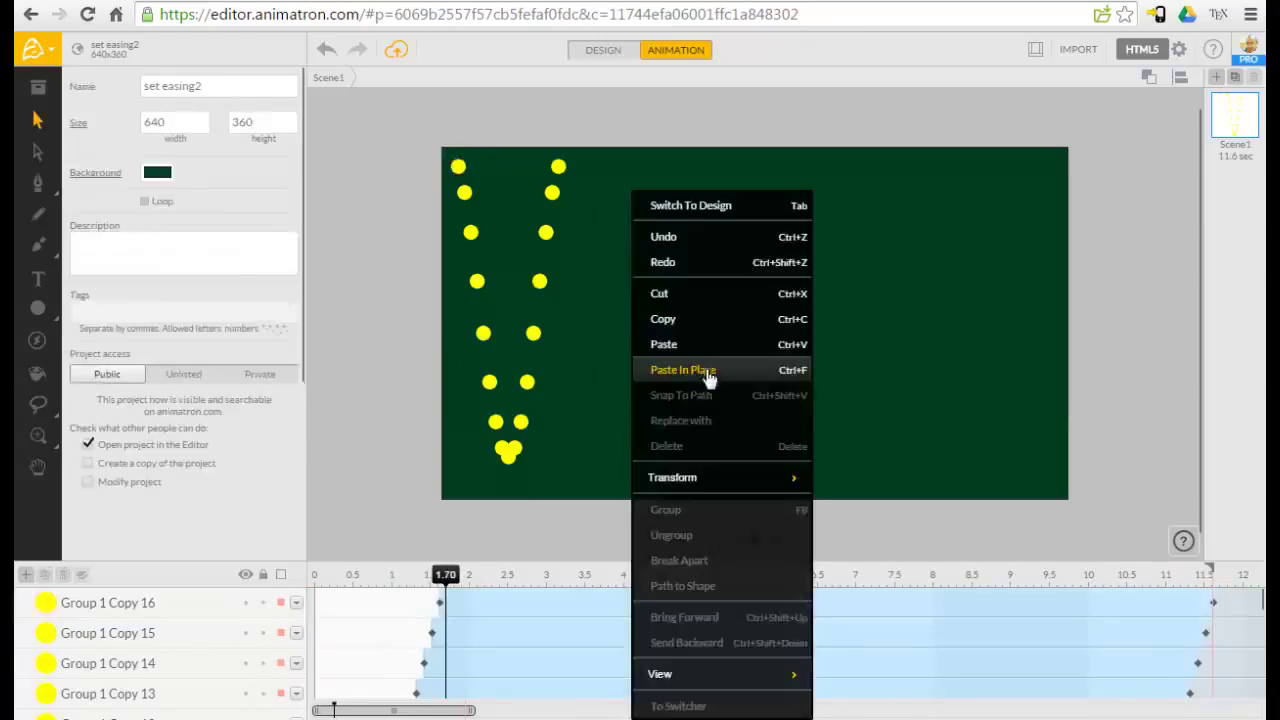
click(700, 370)
click(453, 580)
right_click(634, 400)
click(690, 370)
click(460, 587)
right_click(634, 400)
click(685, 370)
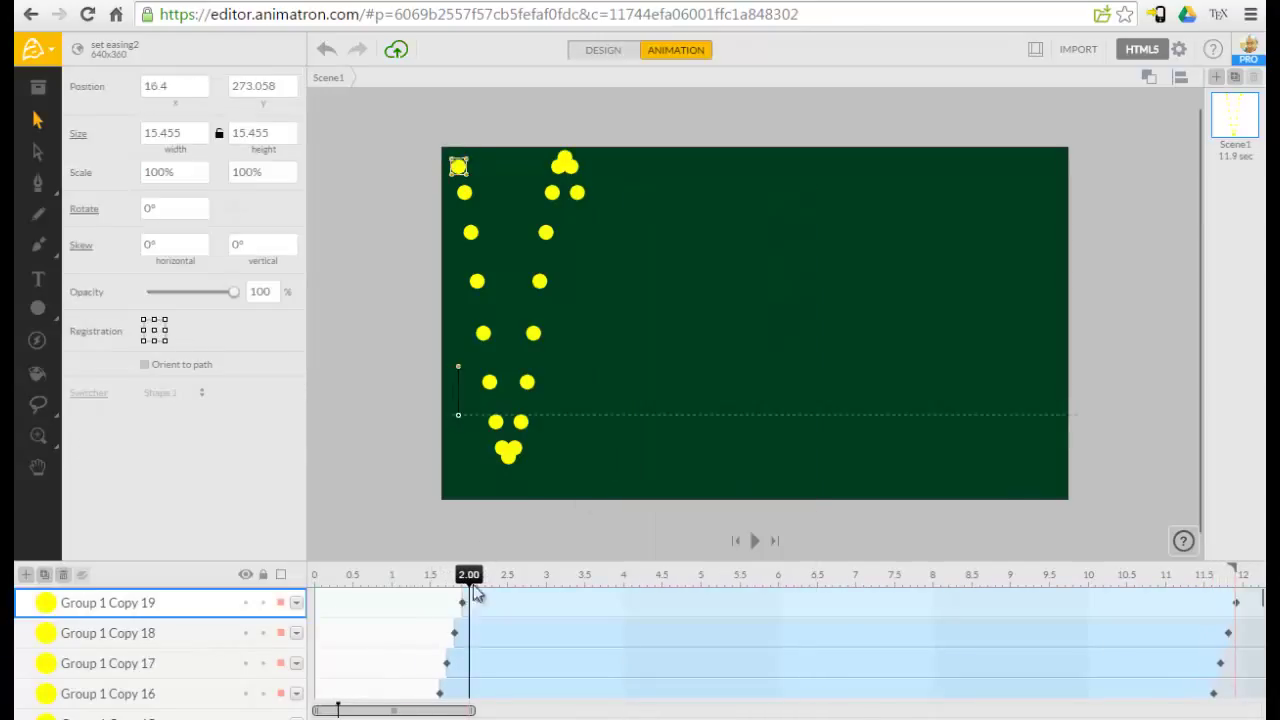
click(473, 584)
right_click(657, 400)
click(737, 370)
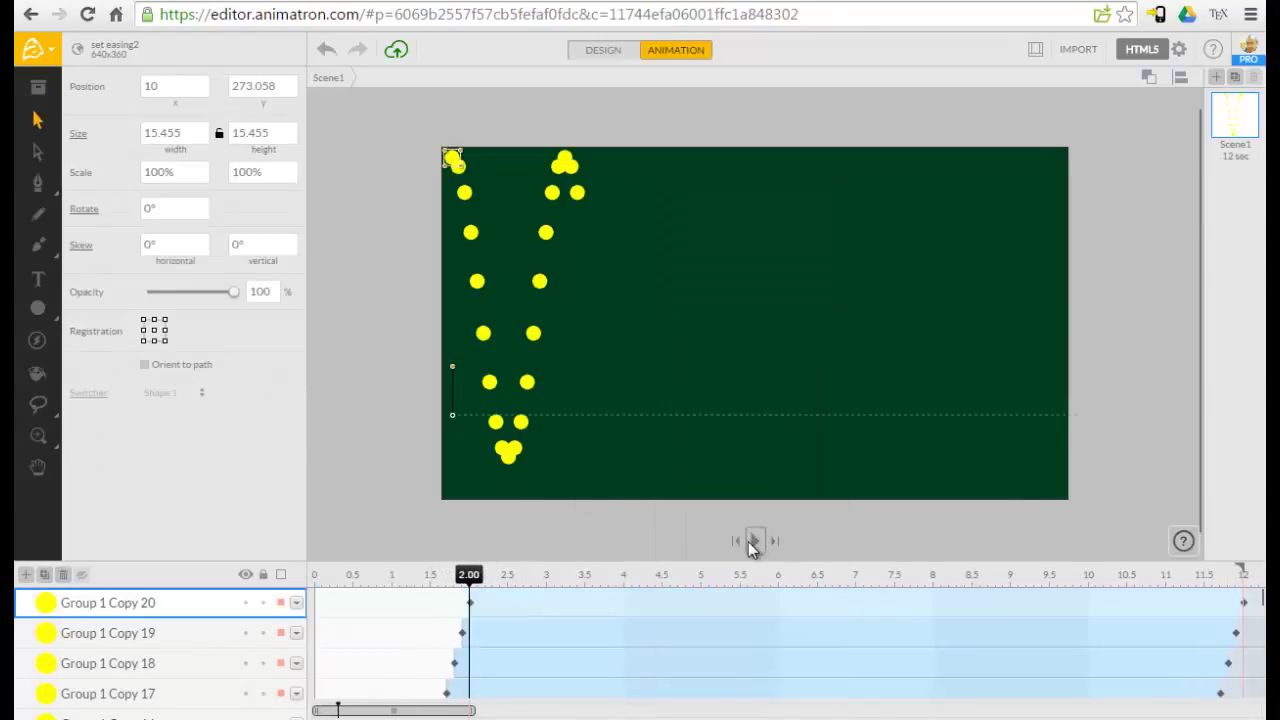
Step: Play the animation of the time-offset circles from 2.0 seconds and stop it partway
click(755, 543)
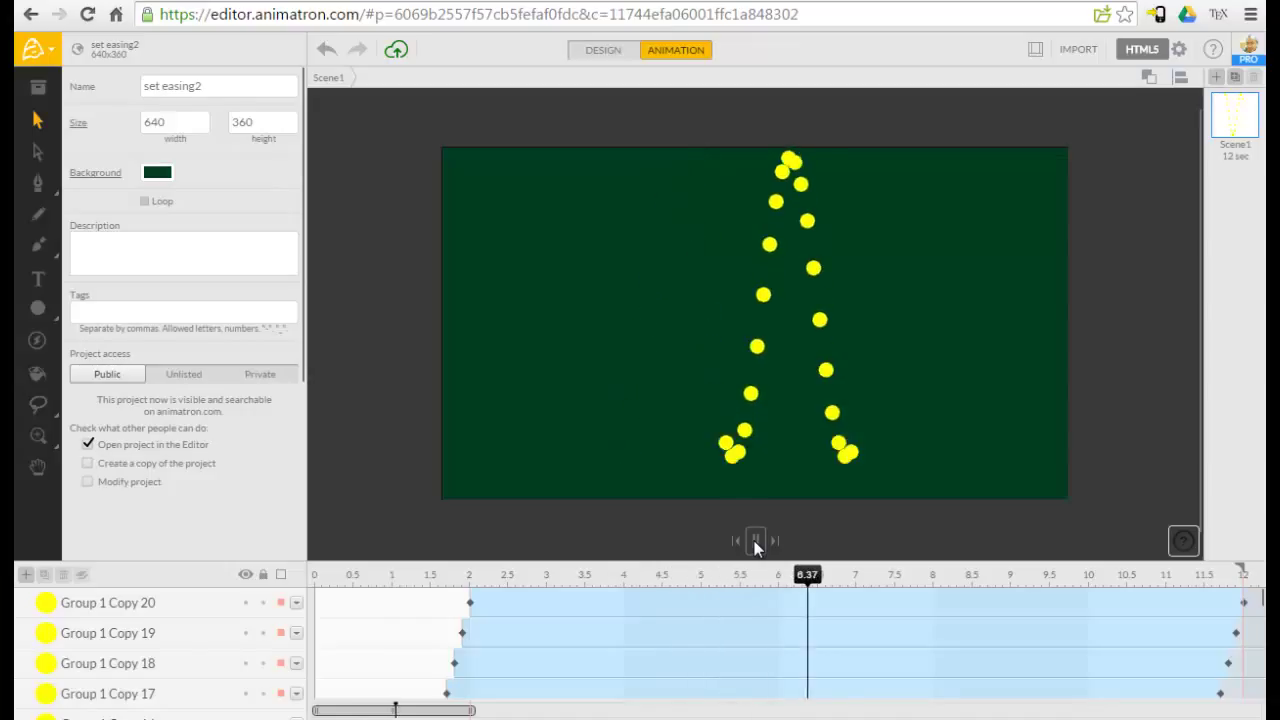
click(755, 541)
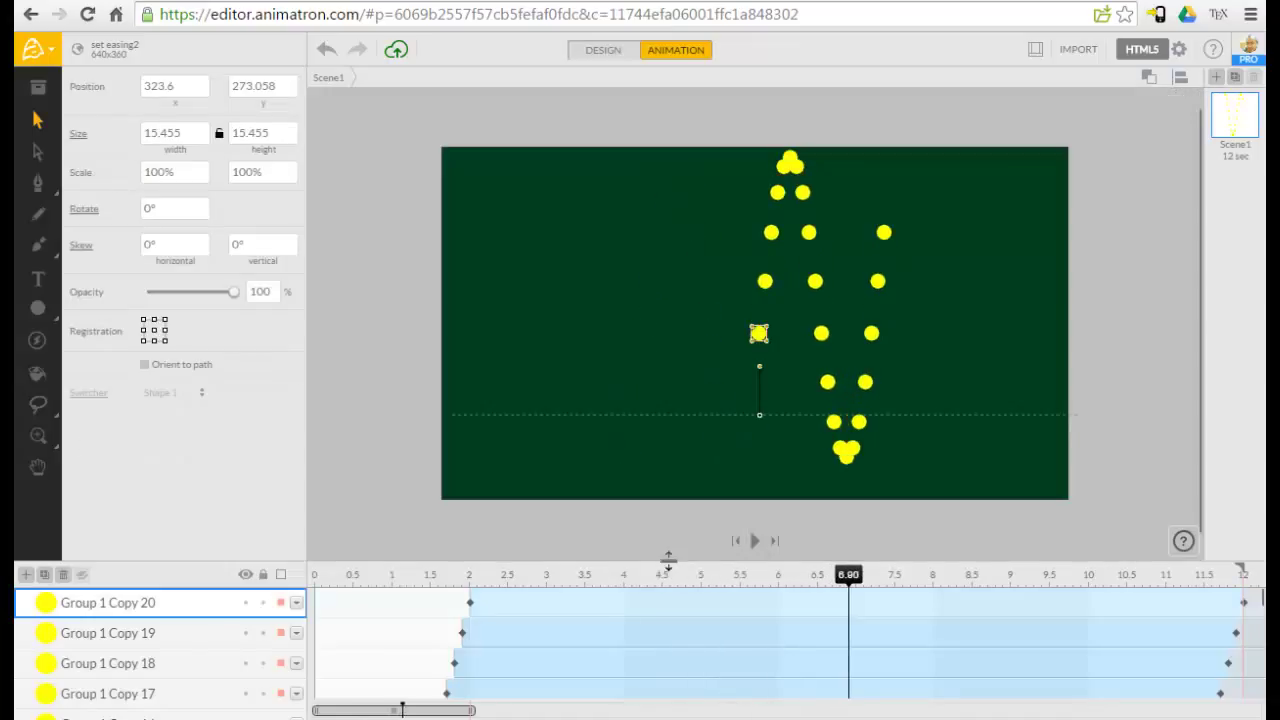
Step: Group the twenty circle layers from Group 1 Copy 20 down to Group 1 Copy 1, leaving out the original Group 1
click(488, 614)
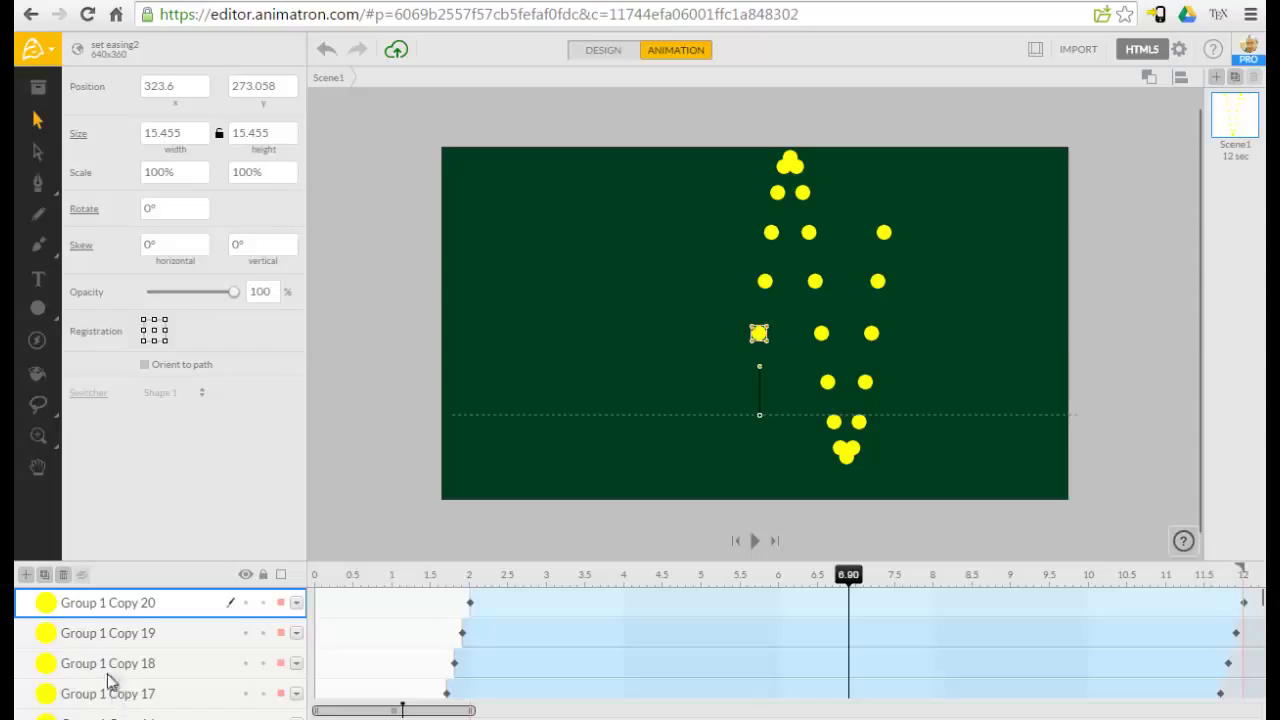
scroll(108, 658, down, 1)
scroll(95, 620, down, 11)
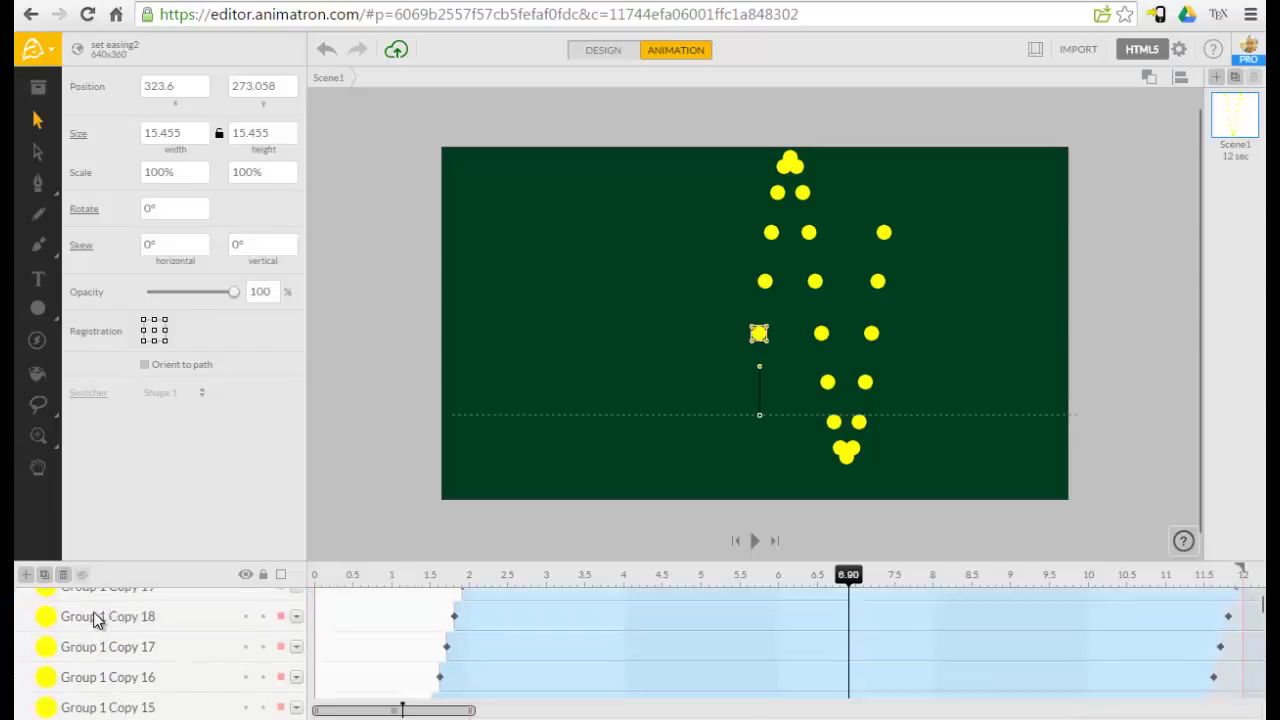
scroll(97, 620, down, 6)
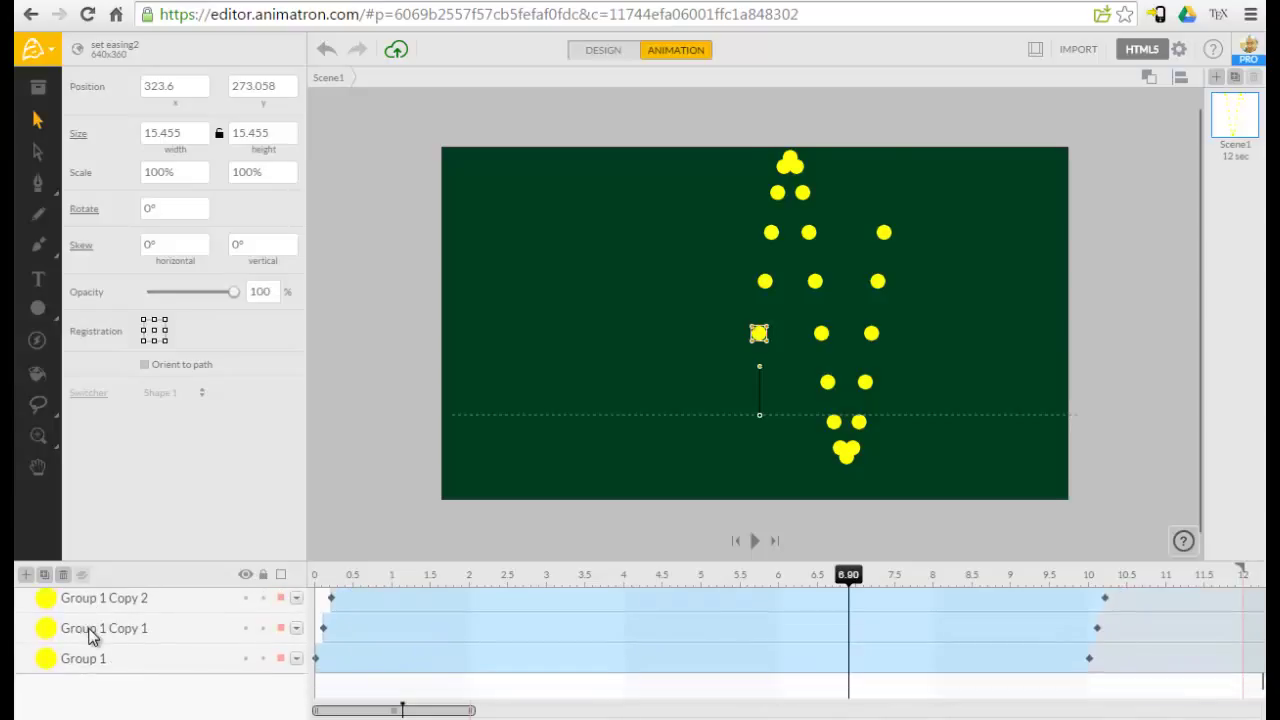
click(88, 636)
right_click(88, 636)
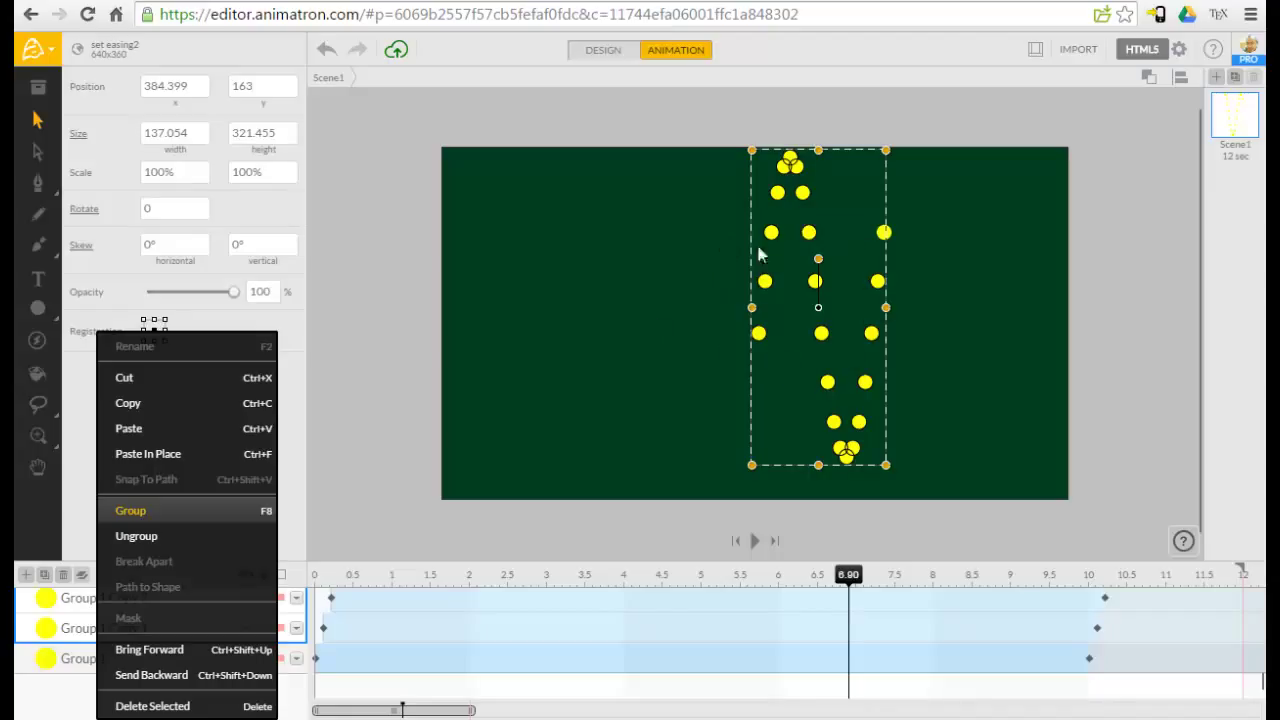
key(F8)
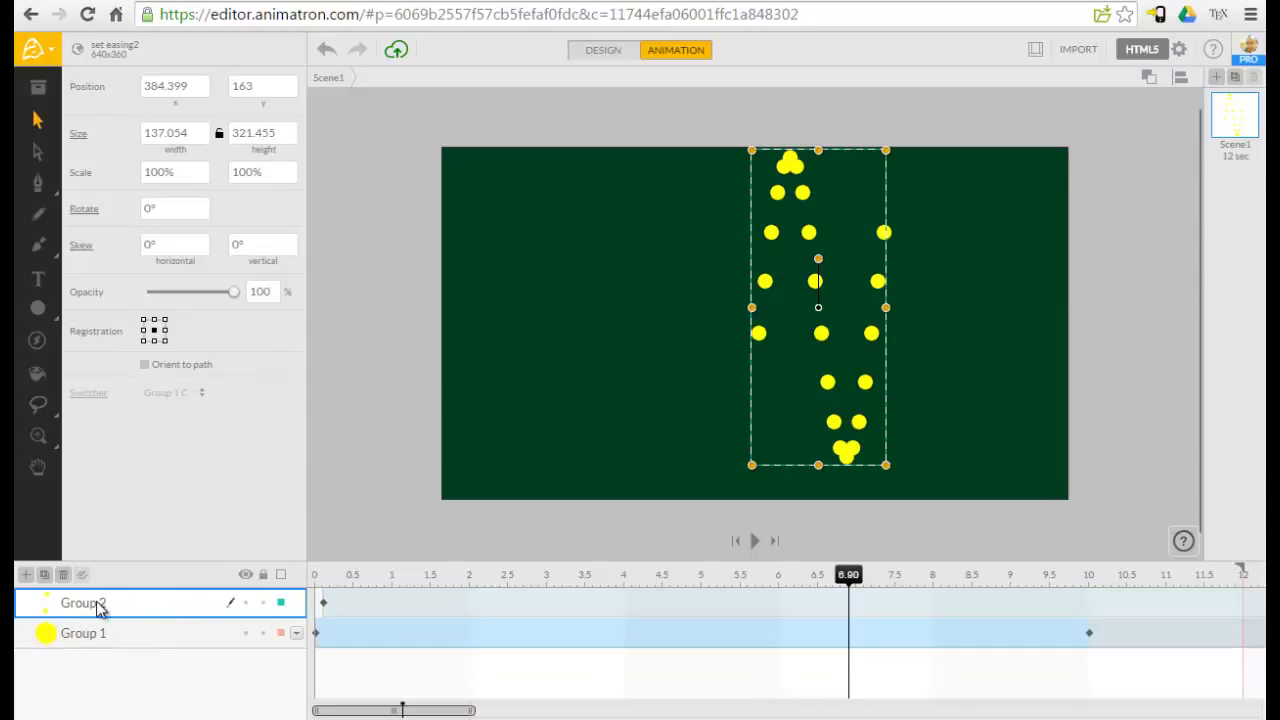
Step: Copy the new group of twenty circles and paste it in place at 2.1 seconds
right_click(95, 603)
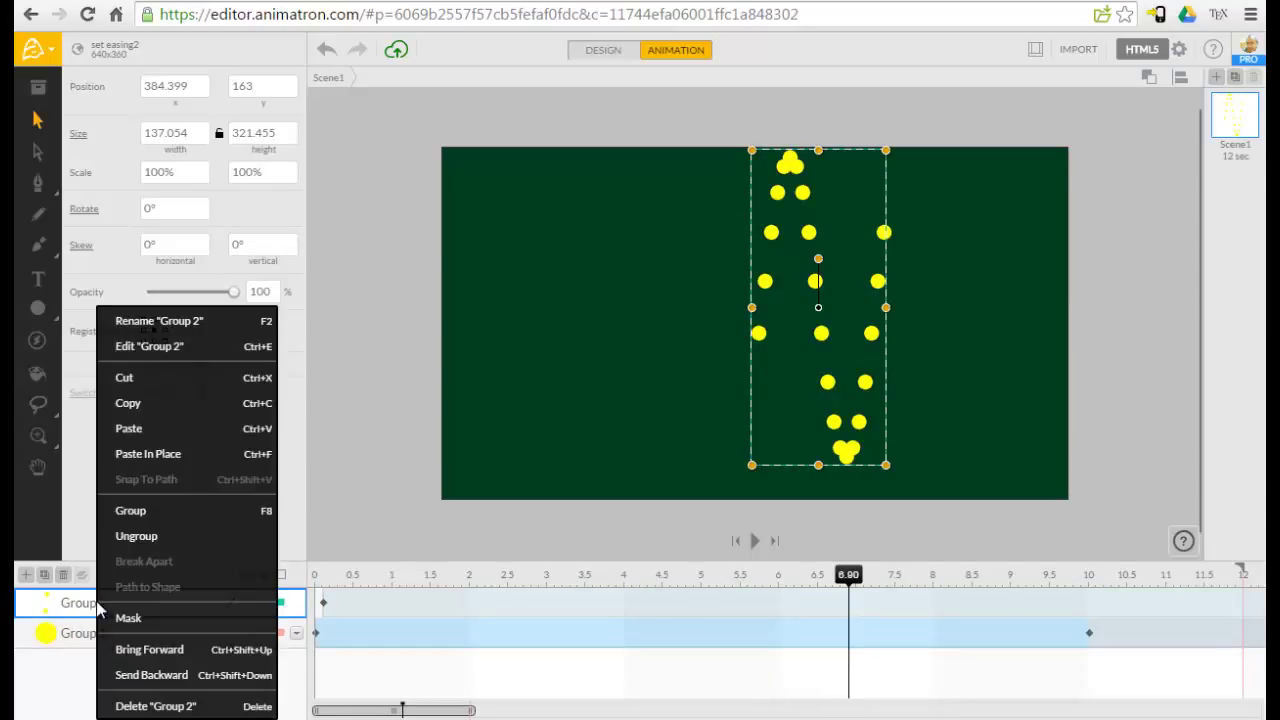
click(160, 408)
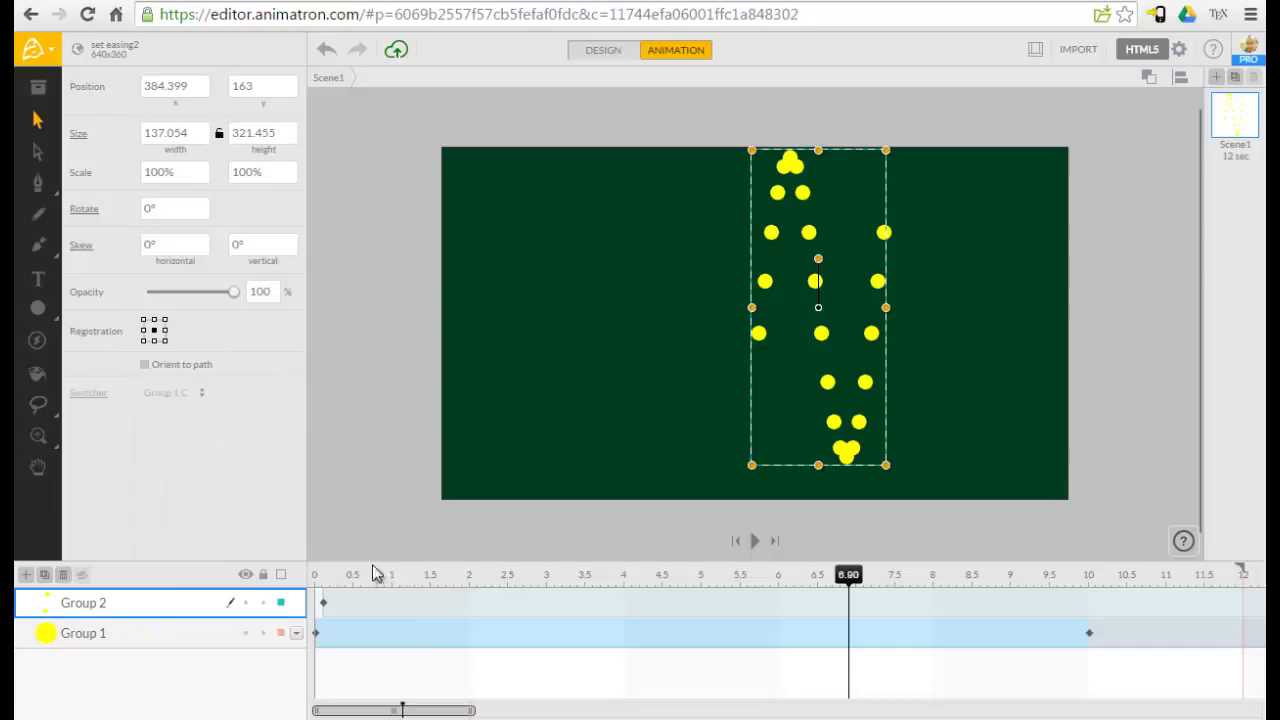
click(479, 594)
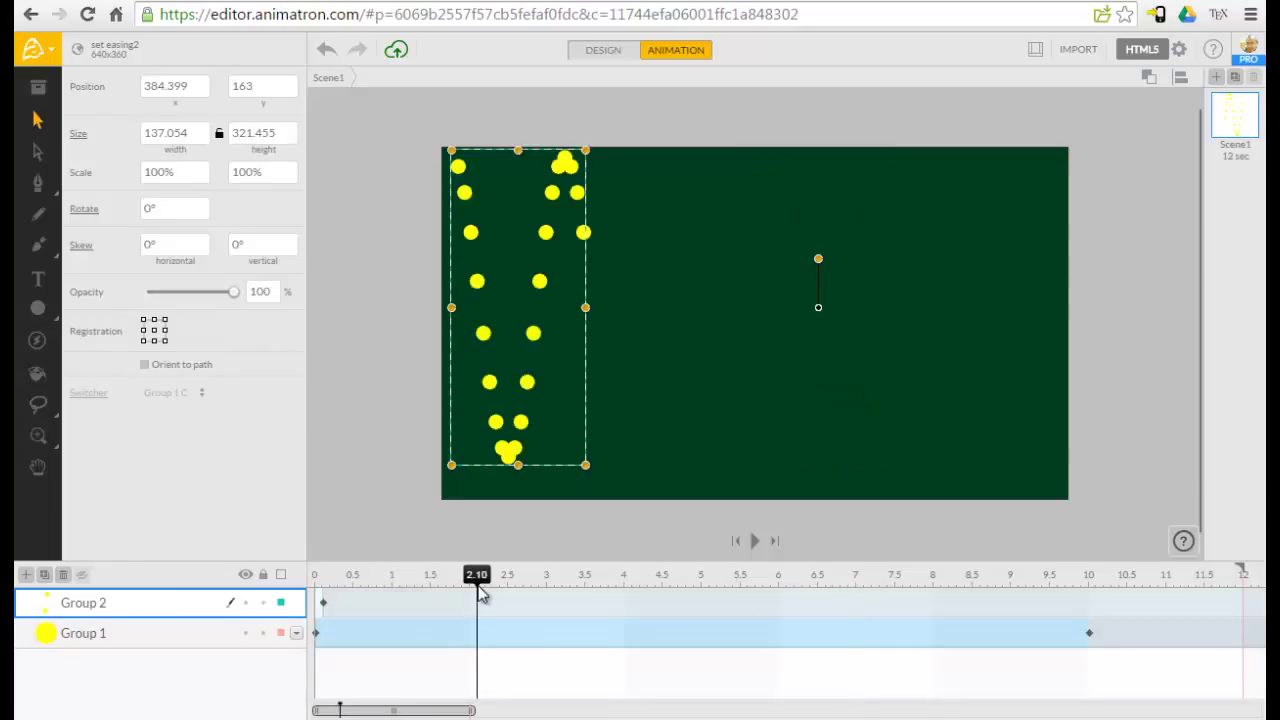
right_click(637, 293)
key(ctrl+f)
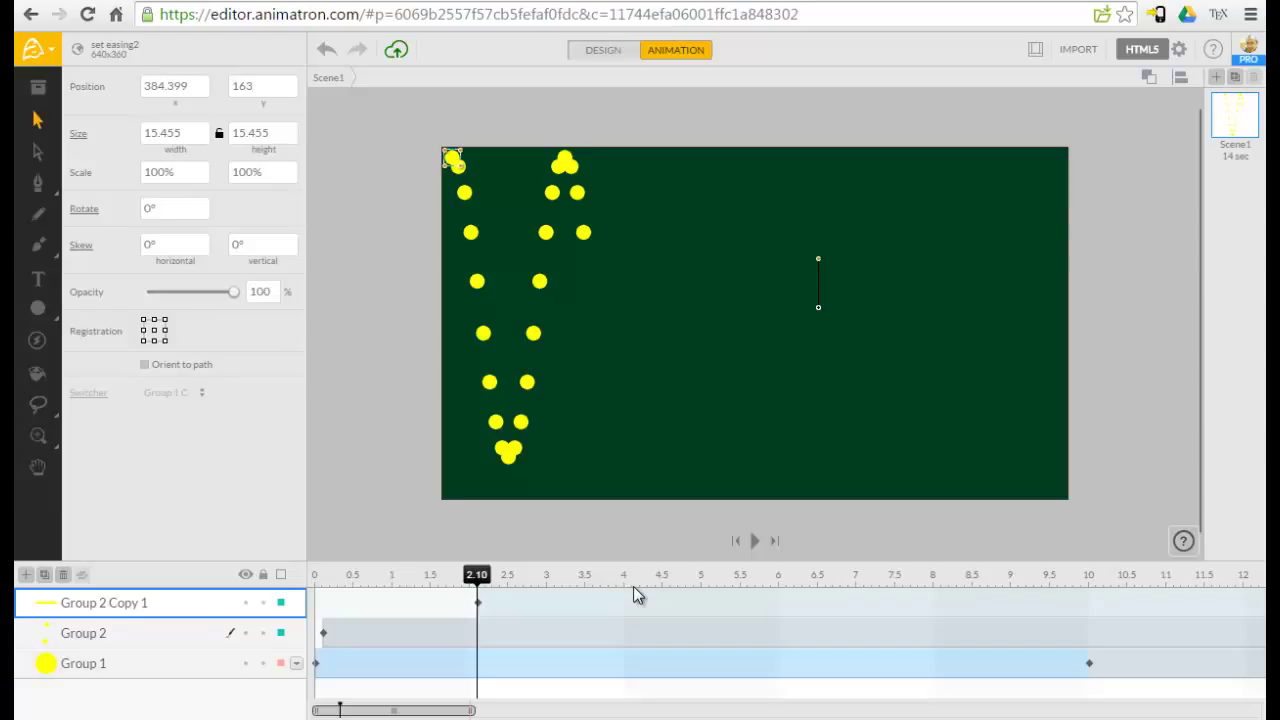
Step: Paste further copies of the twenty-circle group in place at 4.1, 6.1, 8.1, 10.1 and 12.1 seconds
click(634, 588)
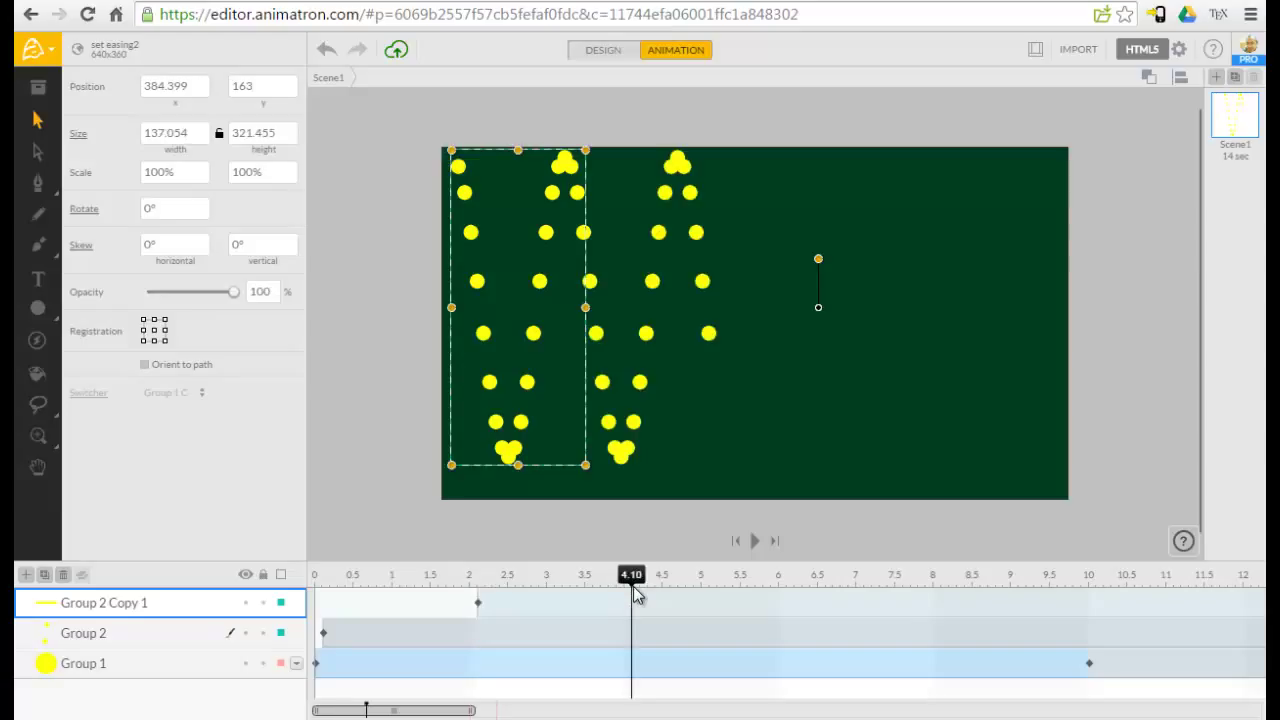
right_click(762, 354)
click(808, 371)
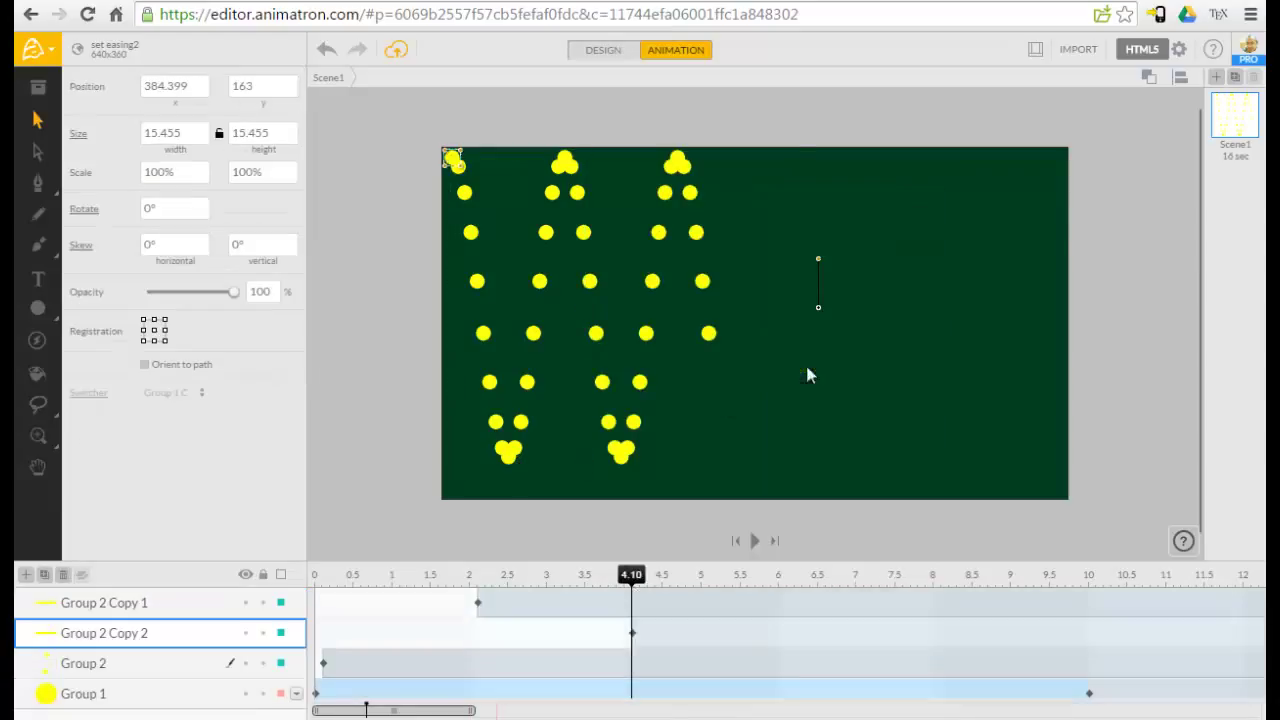
click(790, 590)
right_click(866, 368)
click(886, 366)
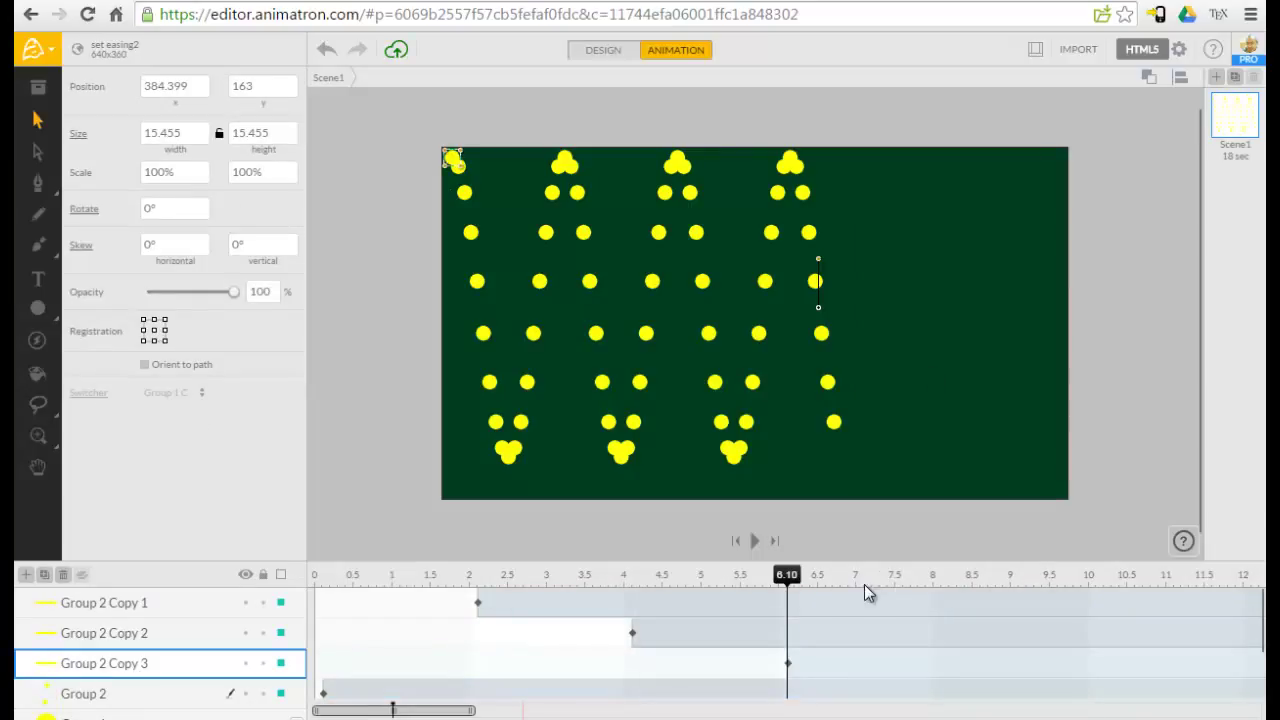
click(943, 578)
right_click(997, 371)
click(1017, 370)
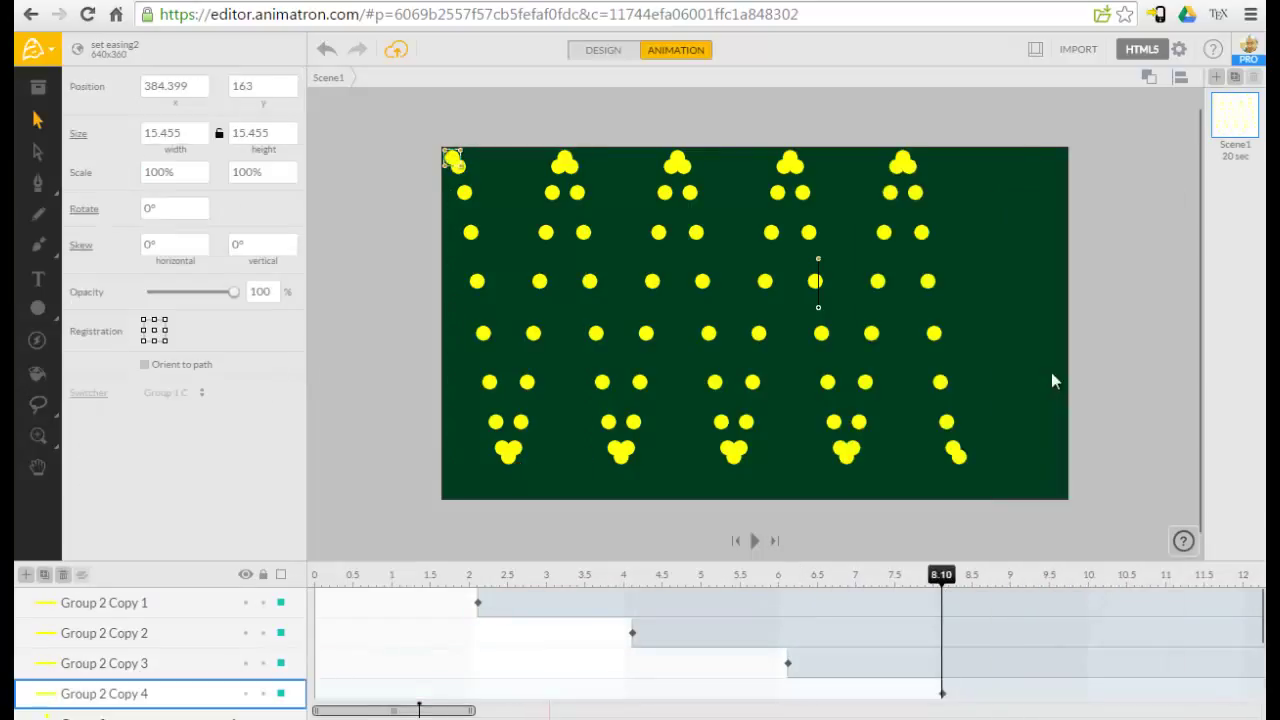
click(1097, 586)
right_click(1017, 422)
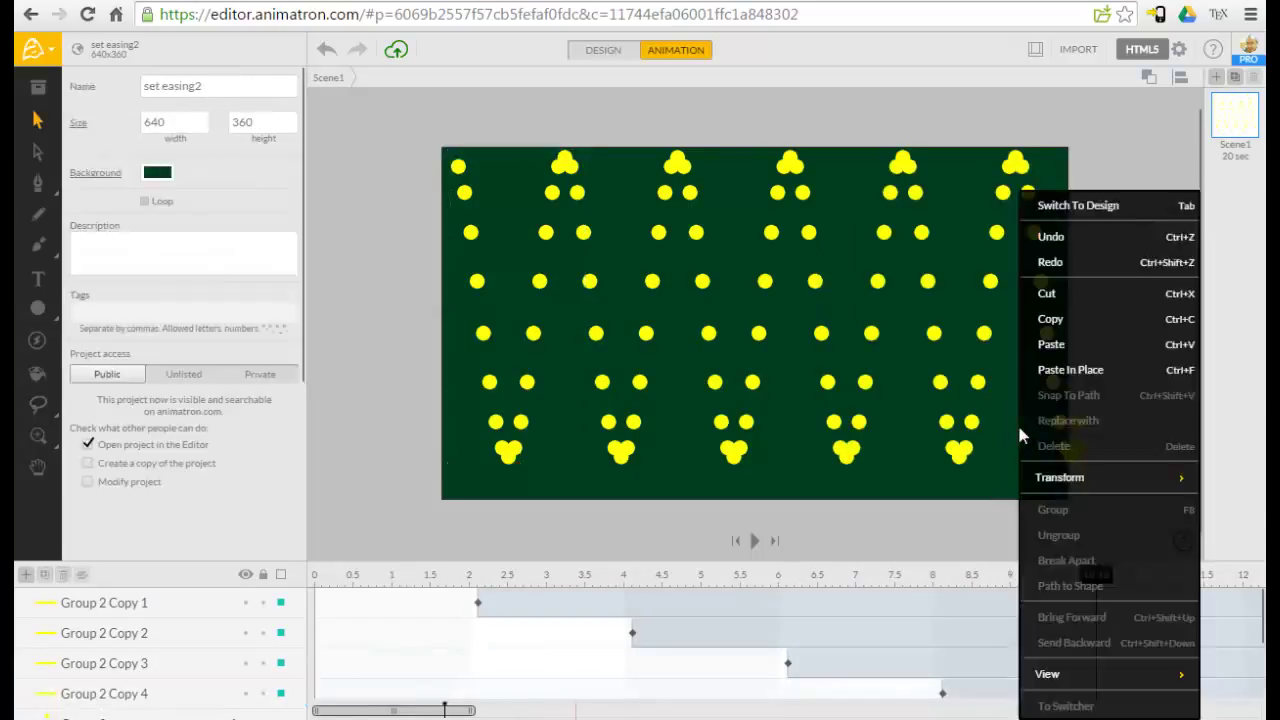
click(1069, 371)
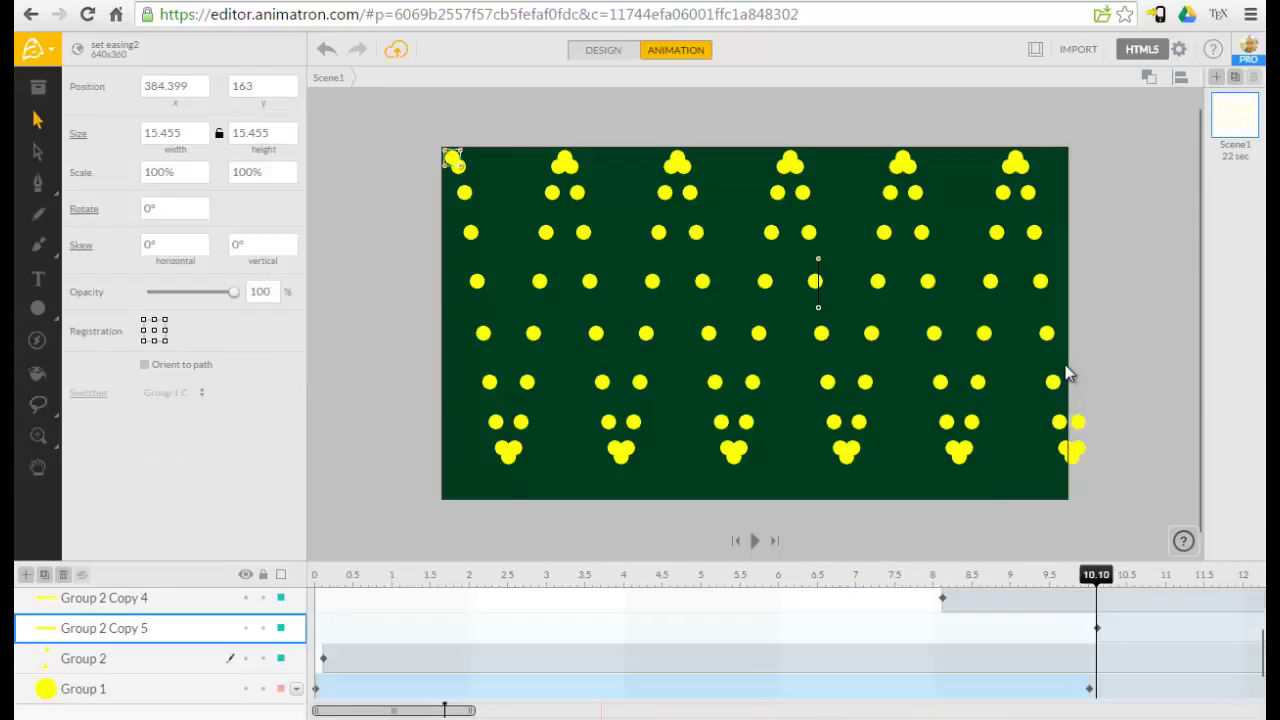
click(1257, 595)
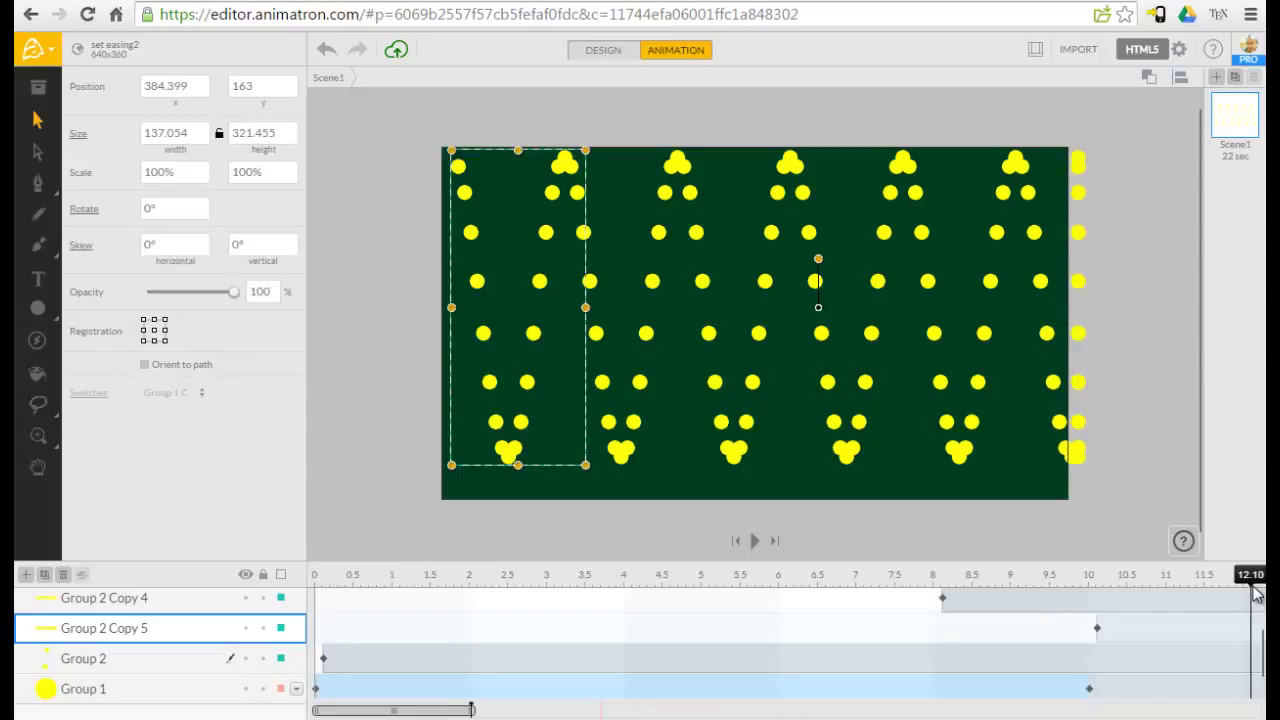
right_click(959, 384)
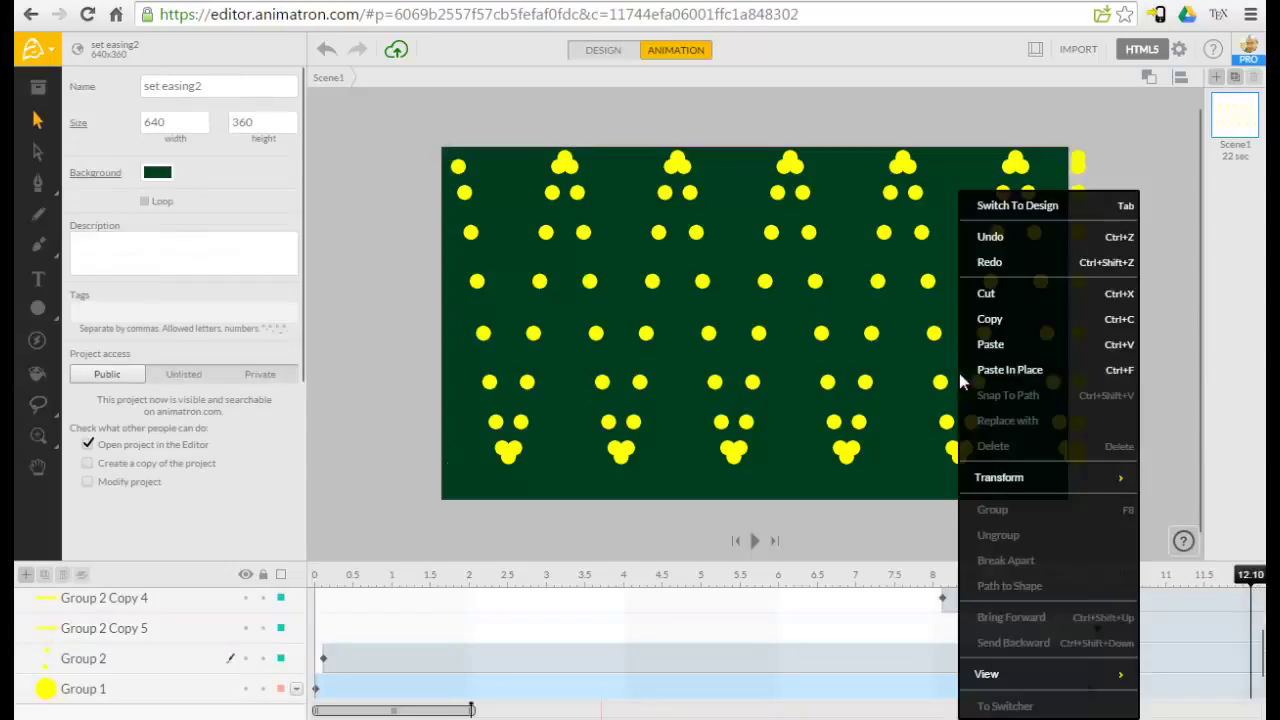
click(1014, 371)
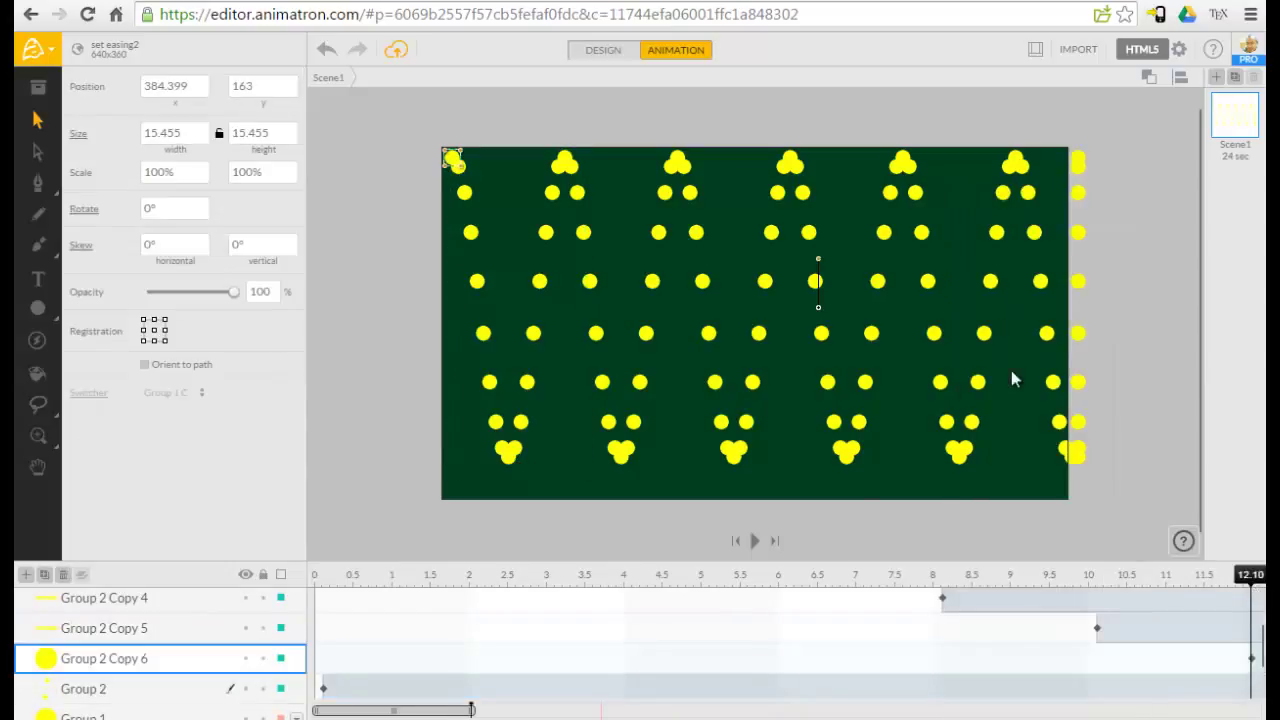
Step: Rewind to the start and play the extended wave animation
click(735, 542)
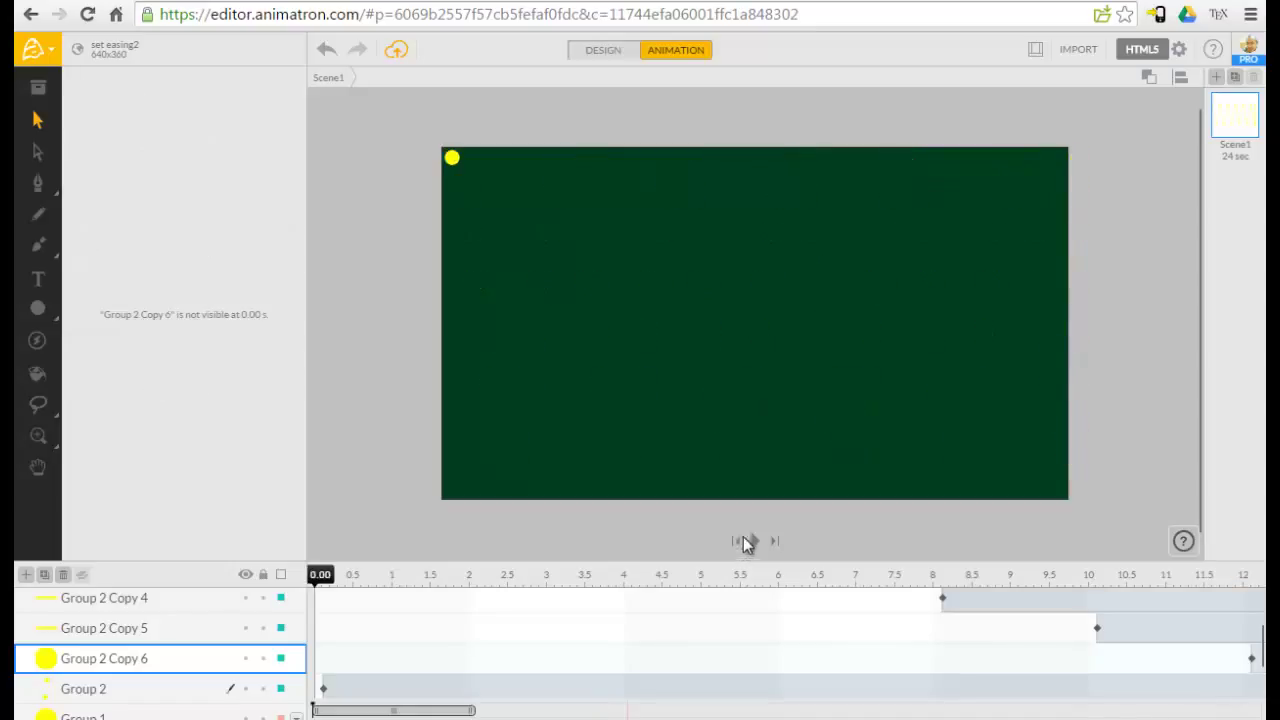
click(756, 542)
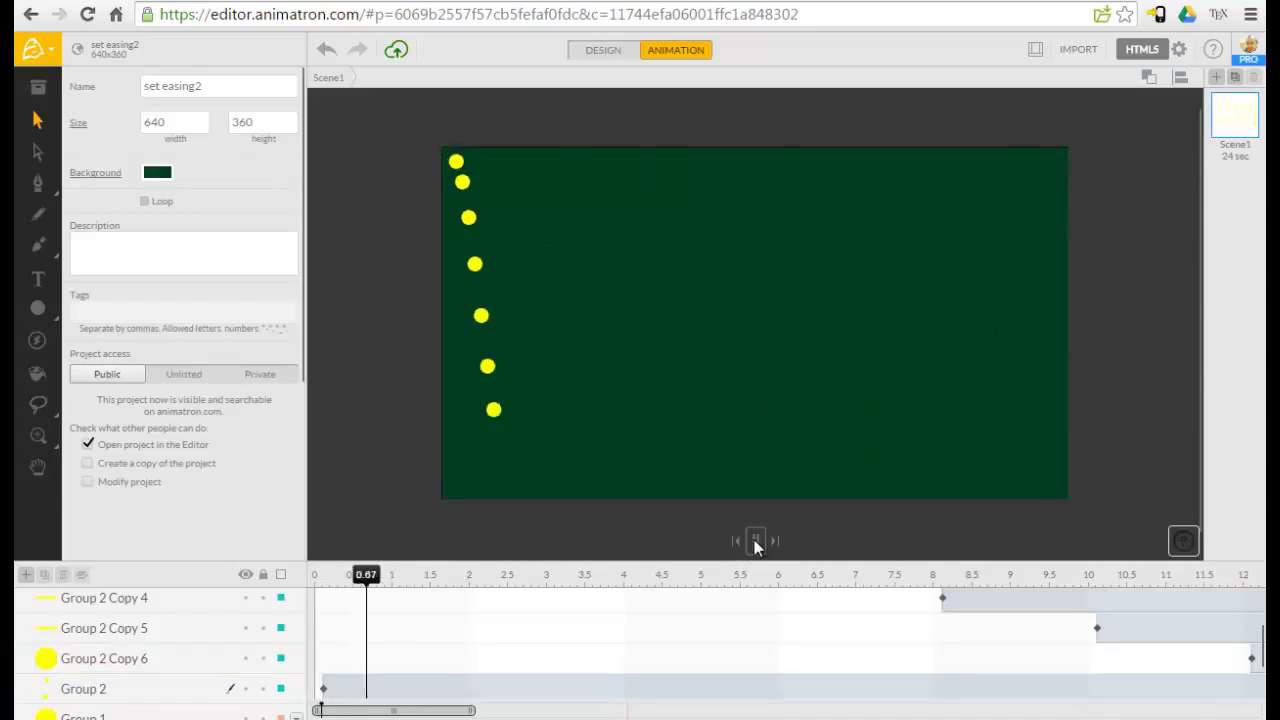